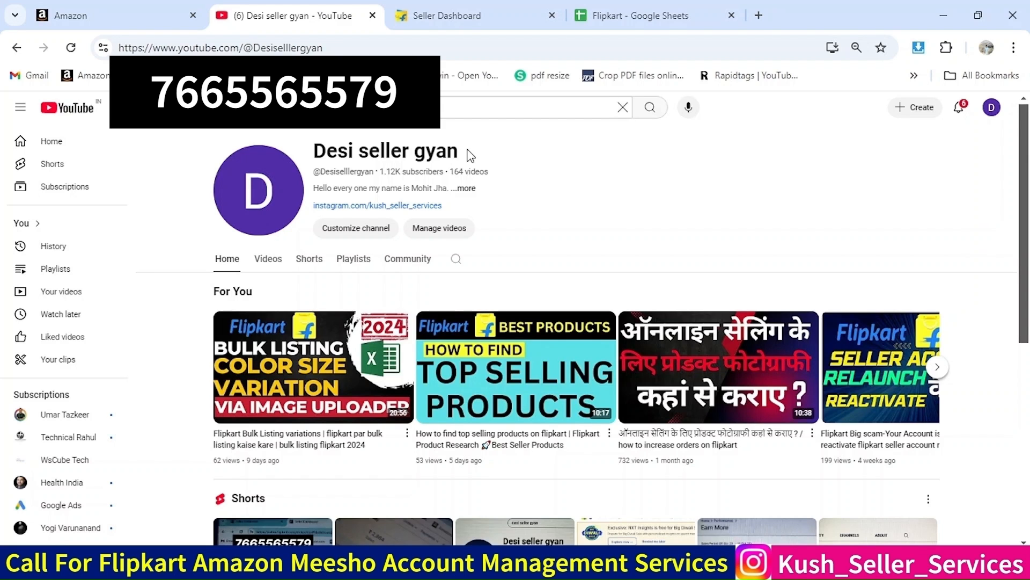
Switch to the Flipkart seller dashboard and open the list of uploaded listing files
left_click(453, 13)
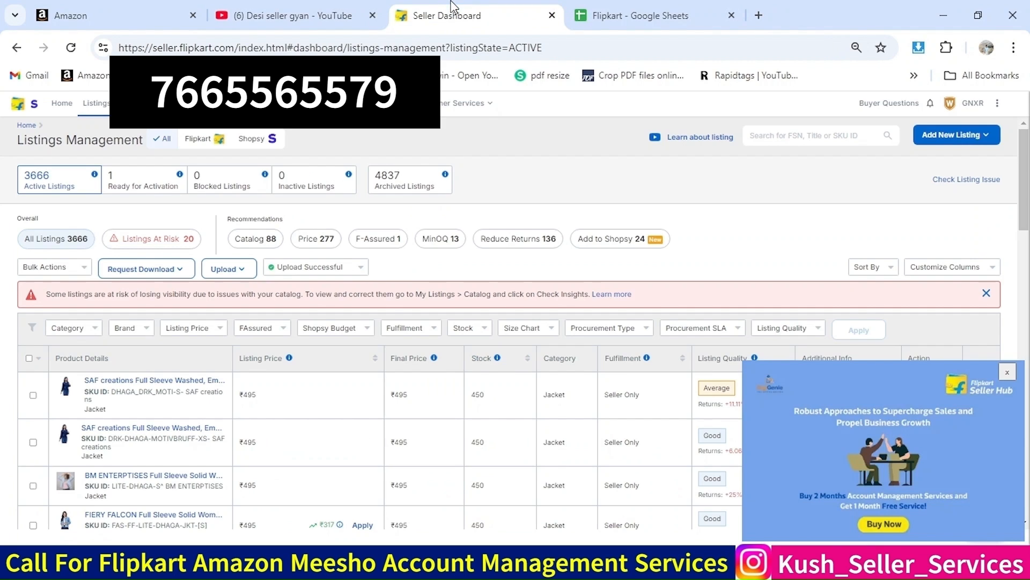
left_click(339, 267)
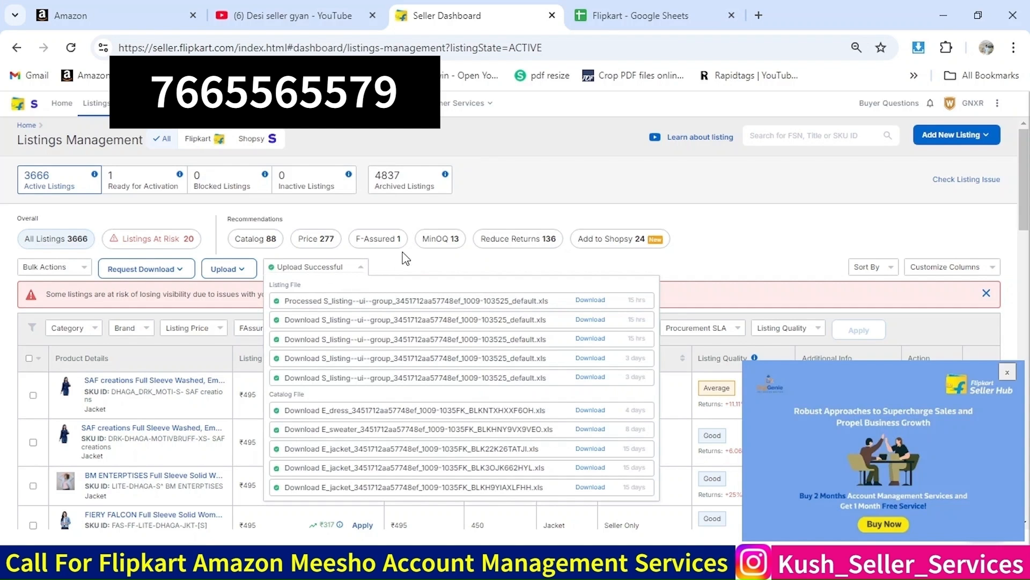
Select all 3666 active listings and open the Request Download options
left_click(30, 358)
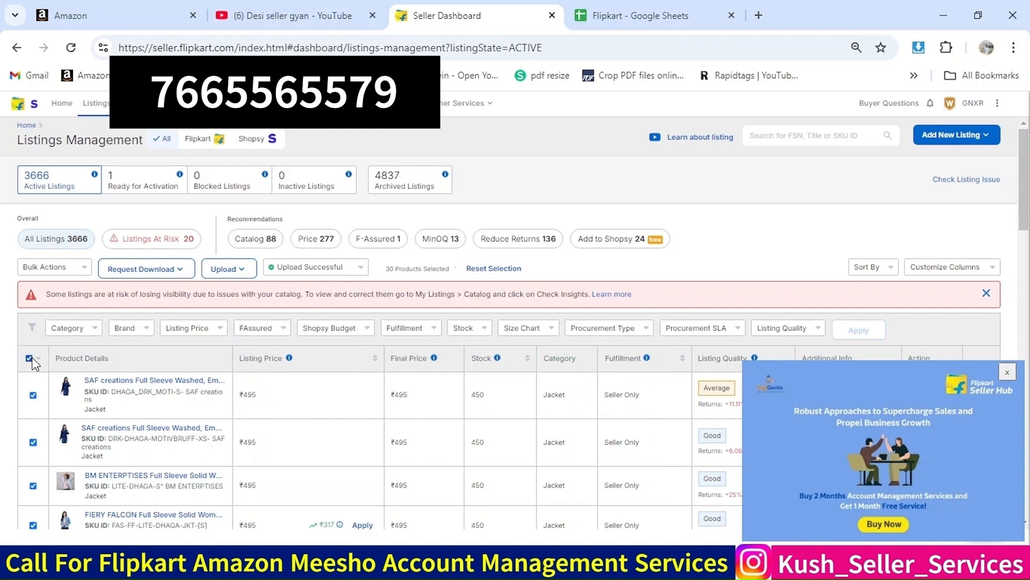
left_click(38, 358)
left_click(50, 409)
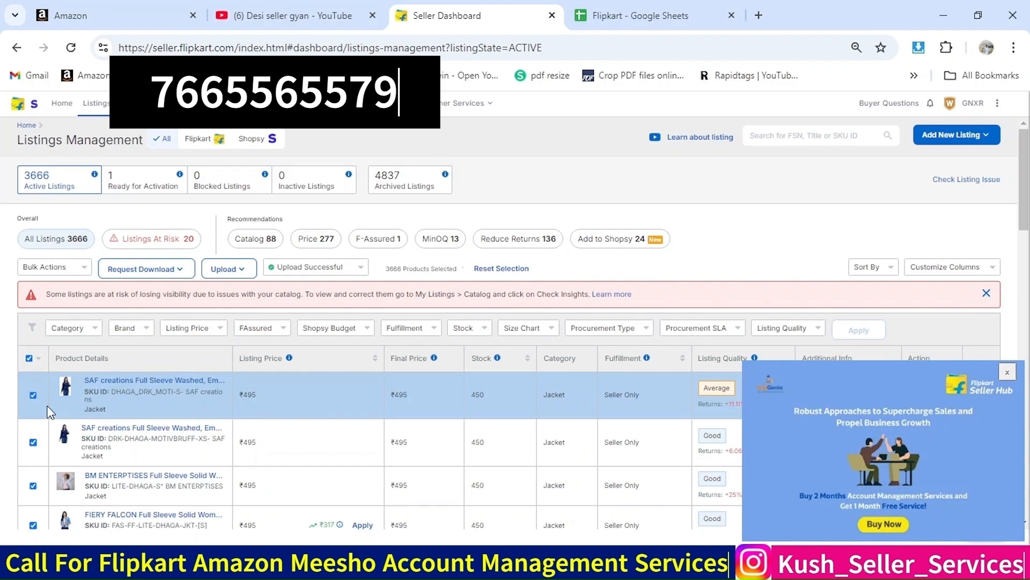
left_click(142, 274)
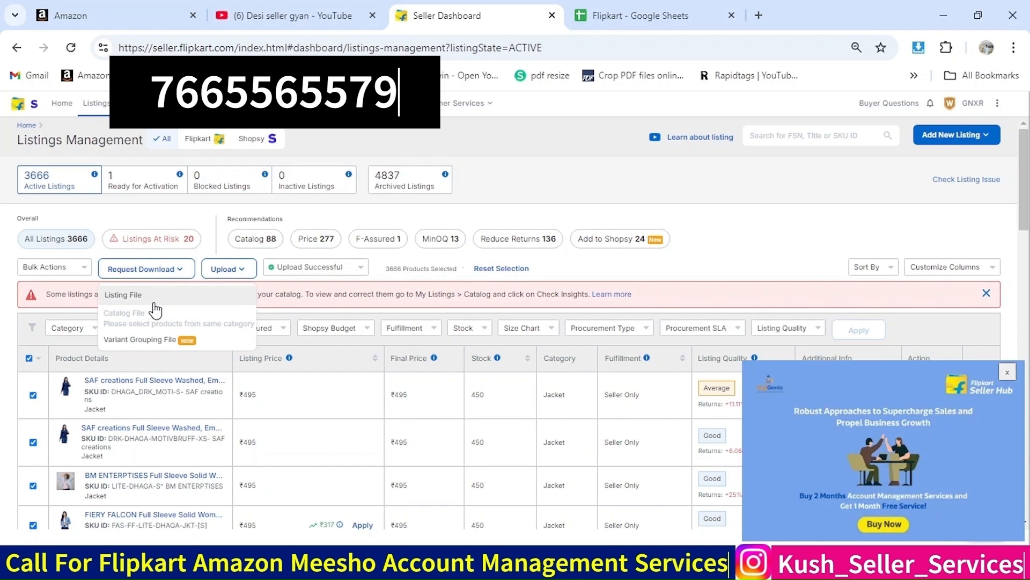
Review the upload status file list again and close the promotional popup
left_click(314, 273)
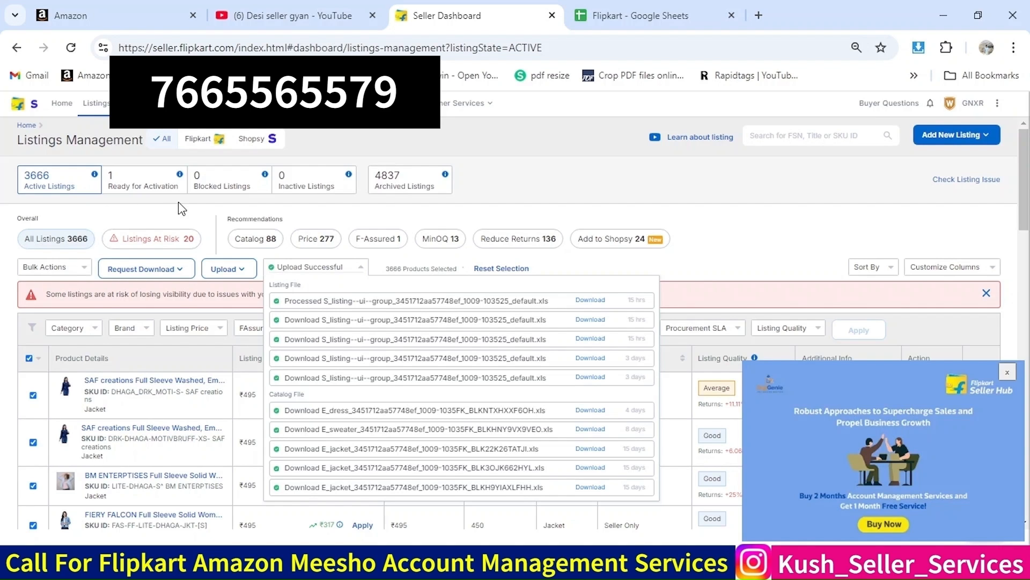
left_click(391, 202)
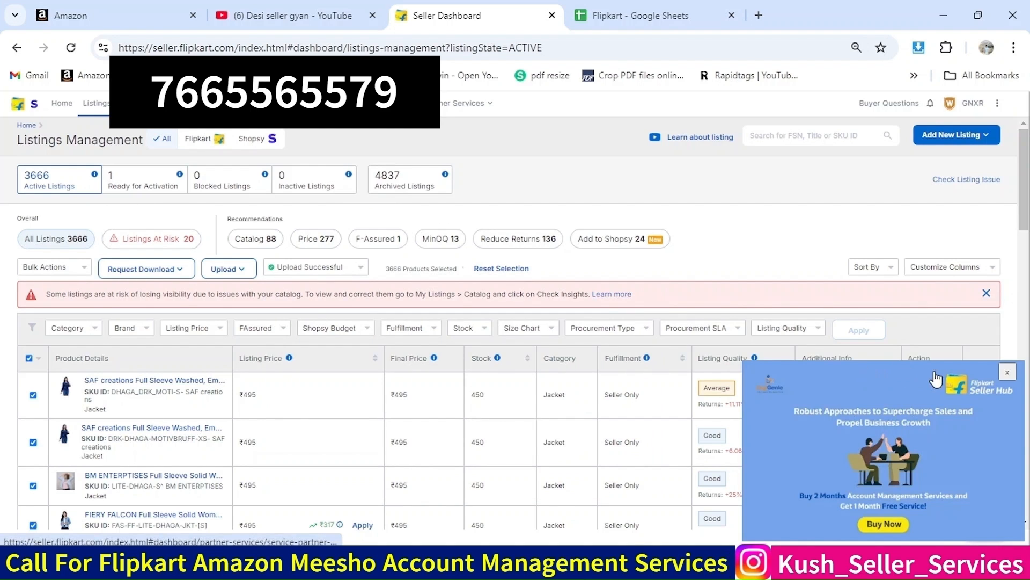
left_click(1007, 372)
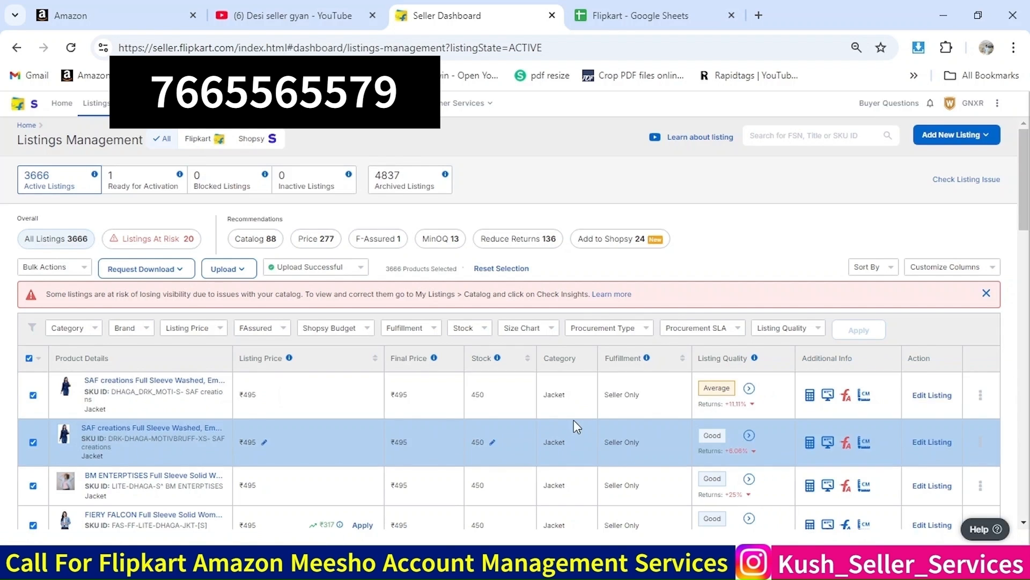
left_click(349, 268)
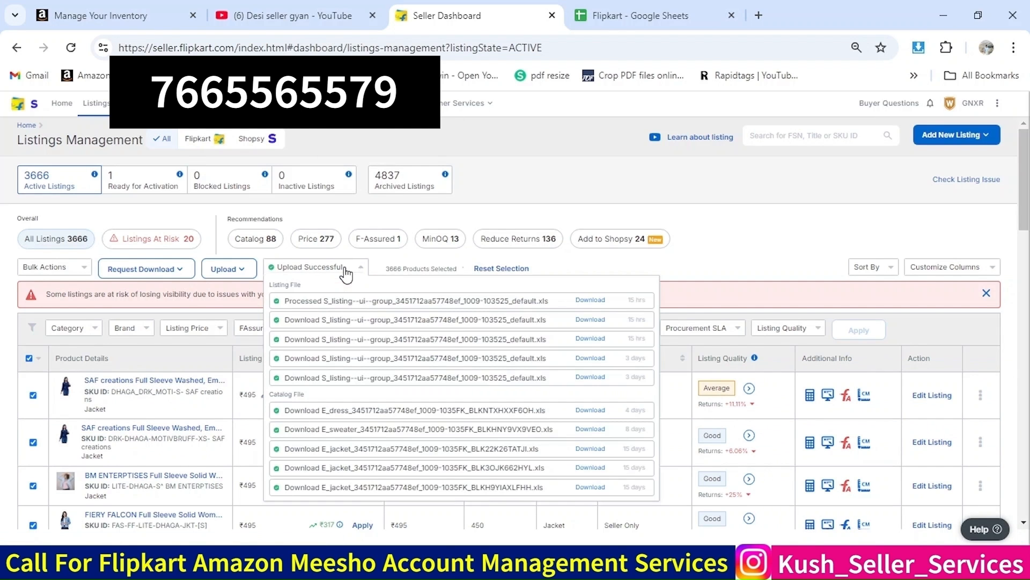
left_click(398, 268)
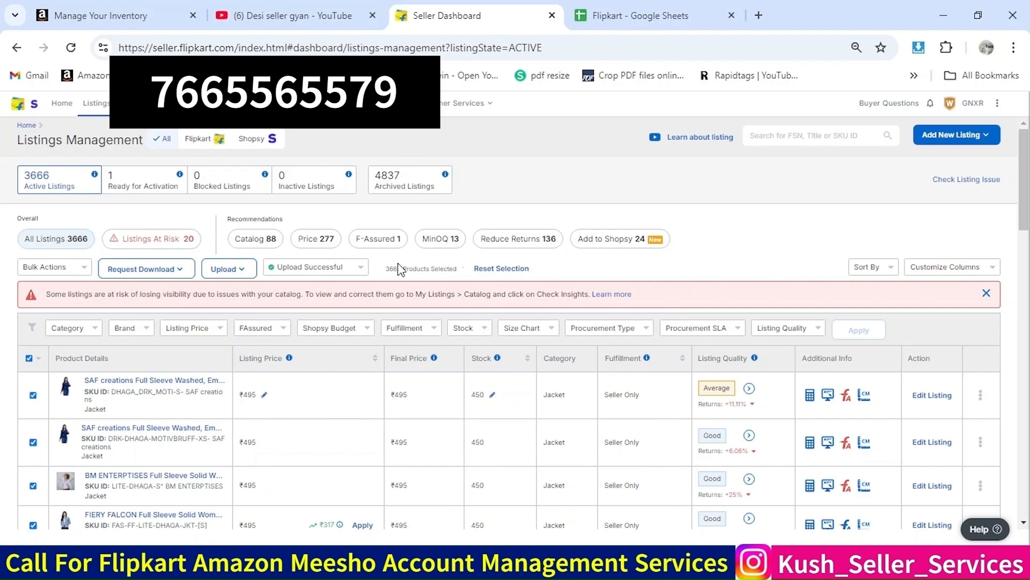
Switch to the Amazon inventory tab and show 250 results per page in the inventory list
left_click(141, 31)
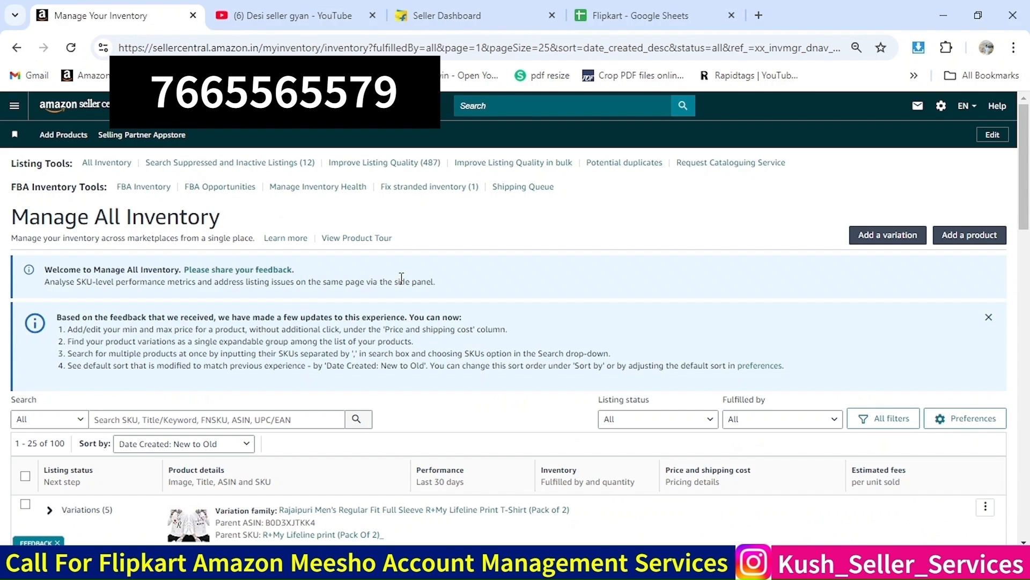
scroll(402, 283, "down", 5)
scroll(403, 284, "down", 8)
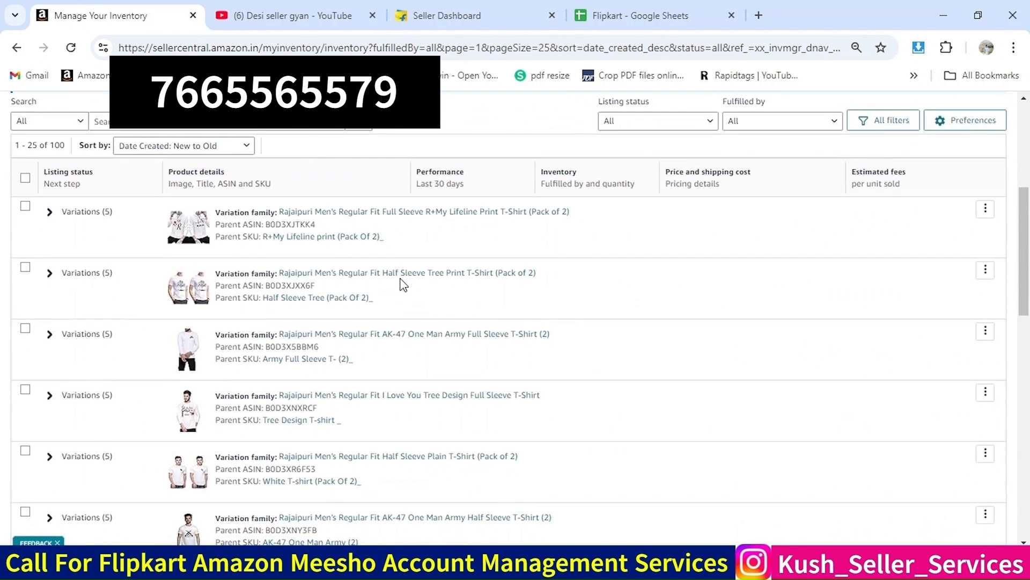
scroll(403, 285, "down", 10)
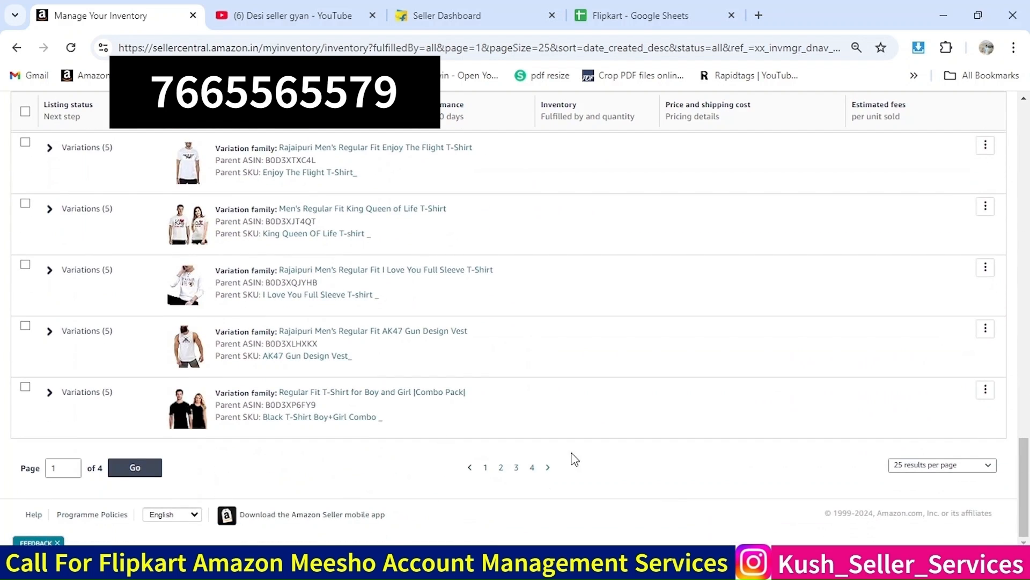
left_click(919, 475)
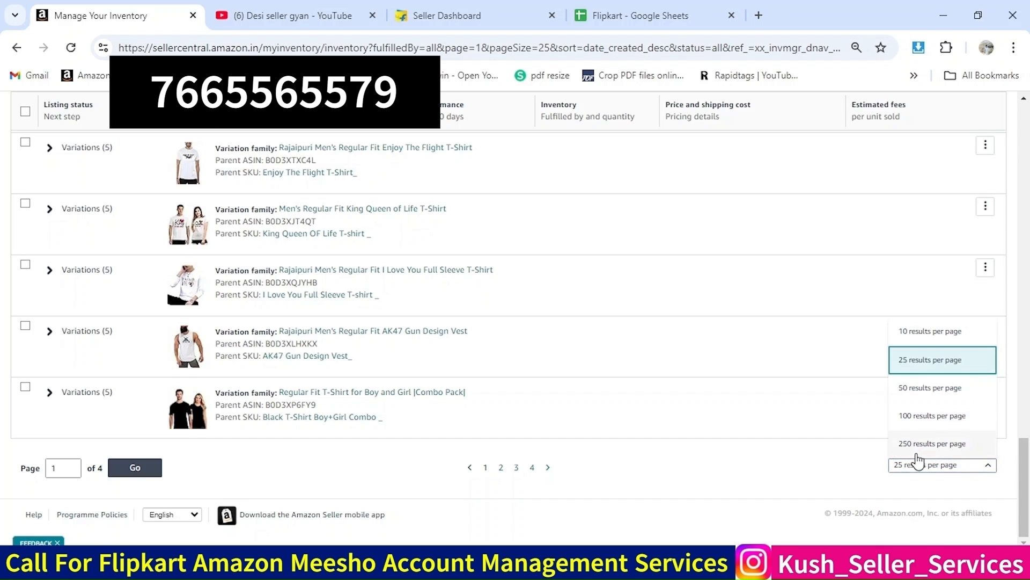
left_click(913, 444)
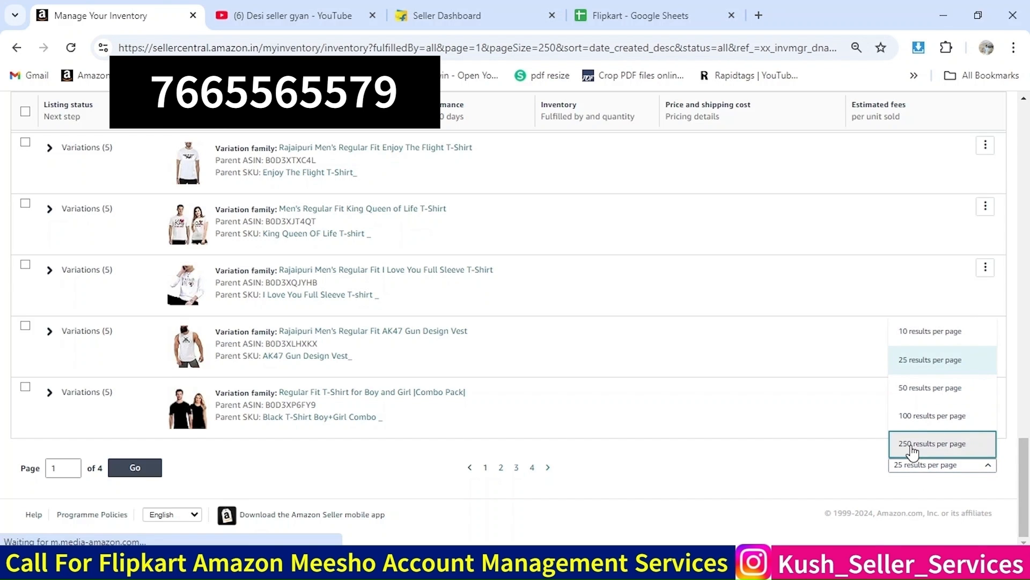
Expand the WOMEN-1-A variation family and examine the available stock fields of its variations
scroll(172, 369, "down", 20)
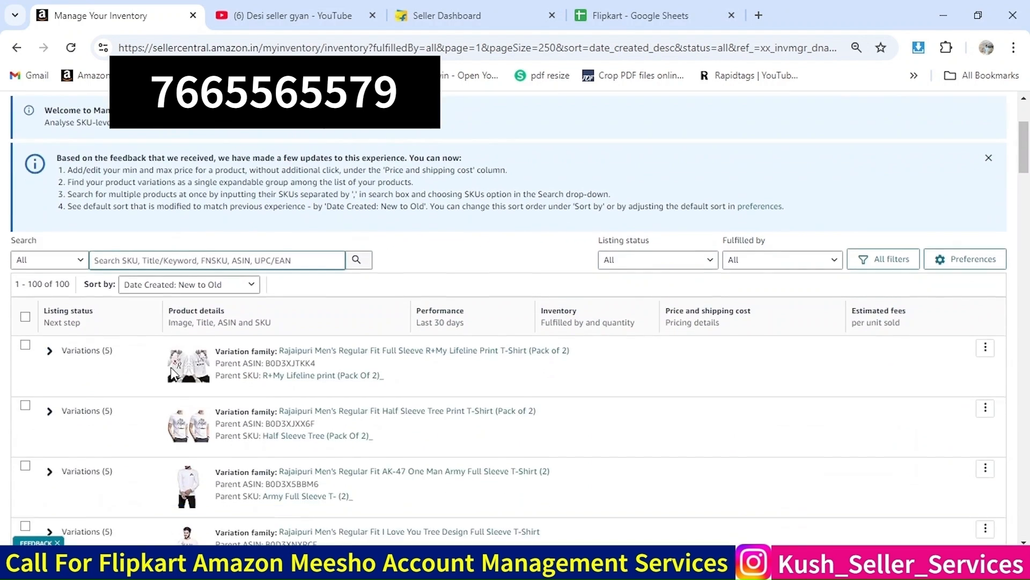
scroll(173, 372, "down", 20)
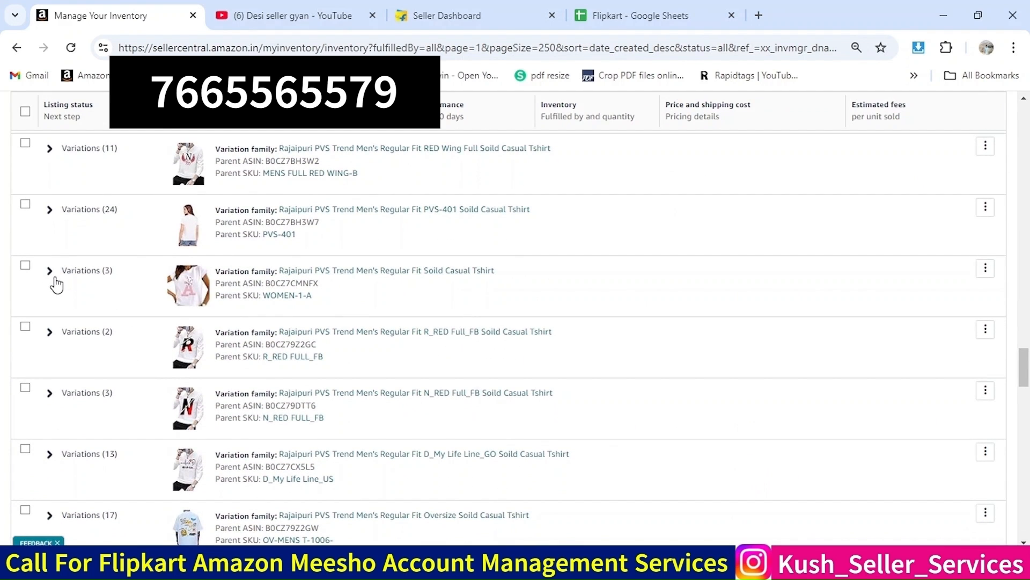
left_click(50, 271)
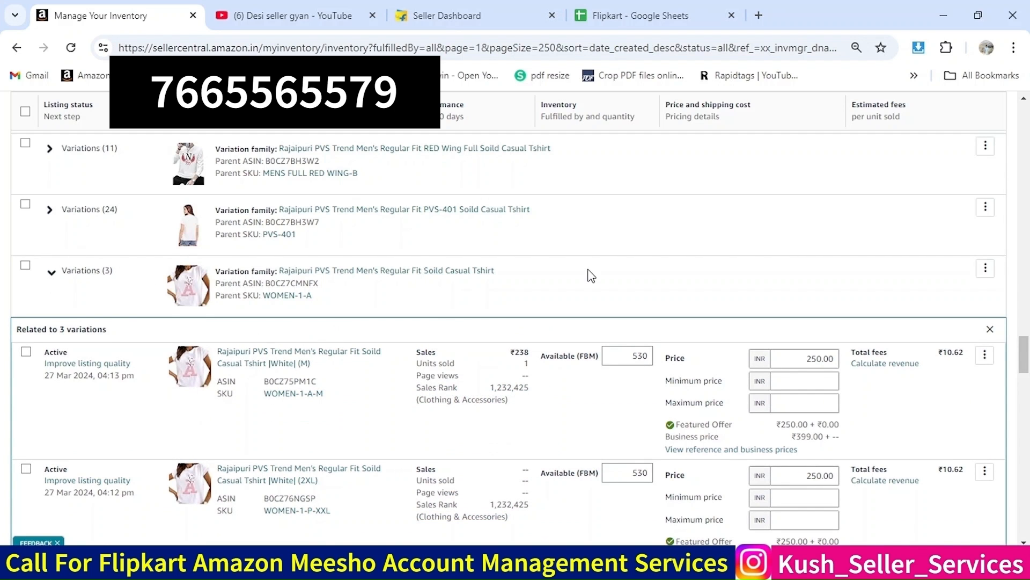
scroll(587, 271, "down", 1)
double_click(635, 289)
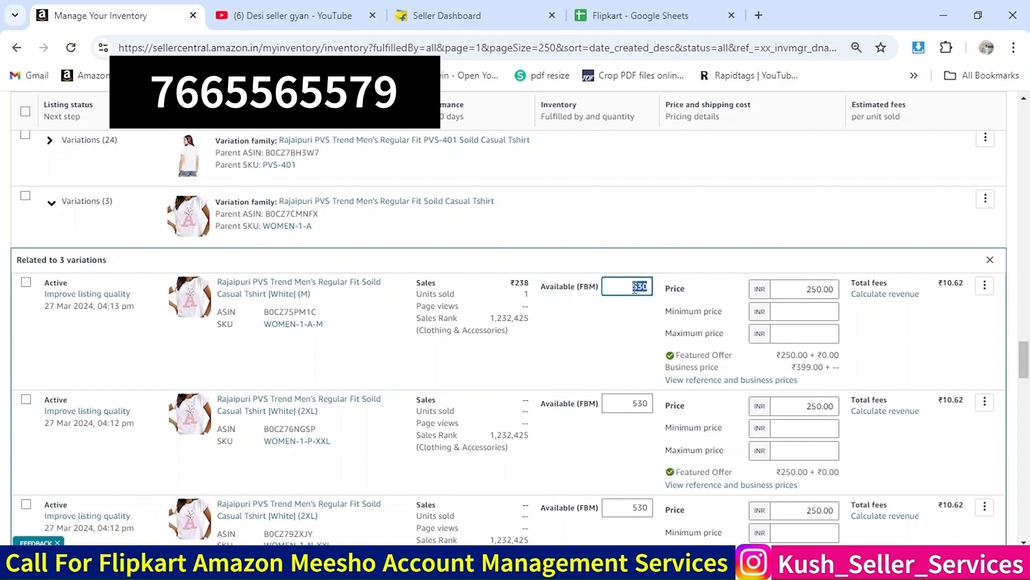
double_click(635, 404)
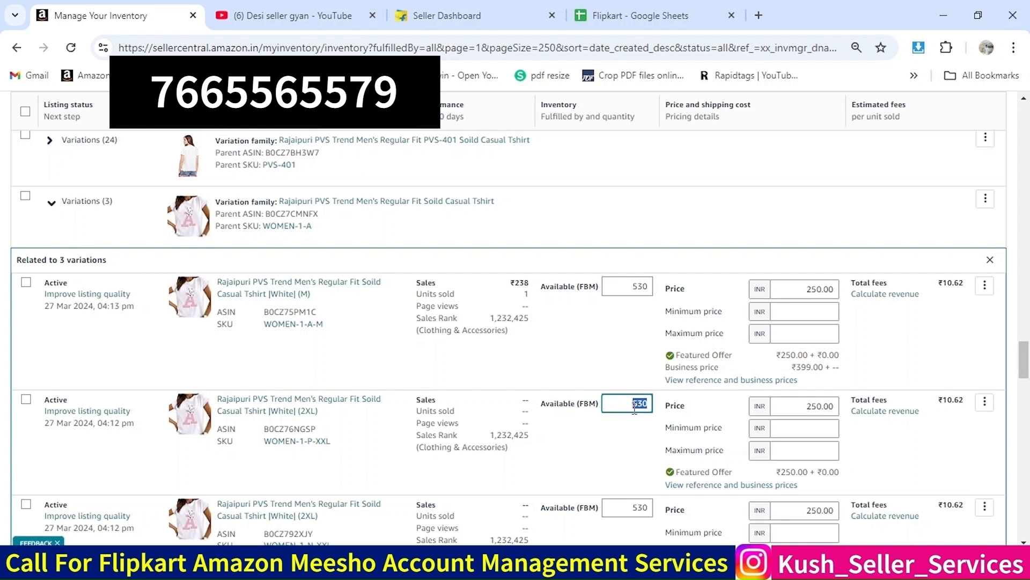
scroll(634, 406, "down", 1)
left_click(634, 470)
scroll(633, 470, "down", 4)
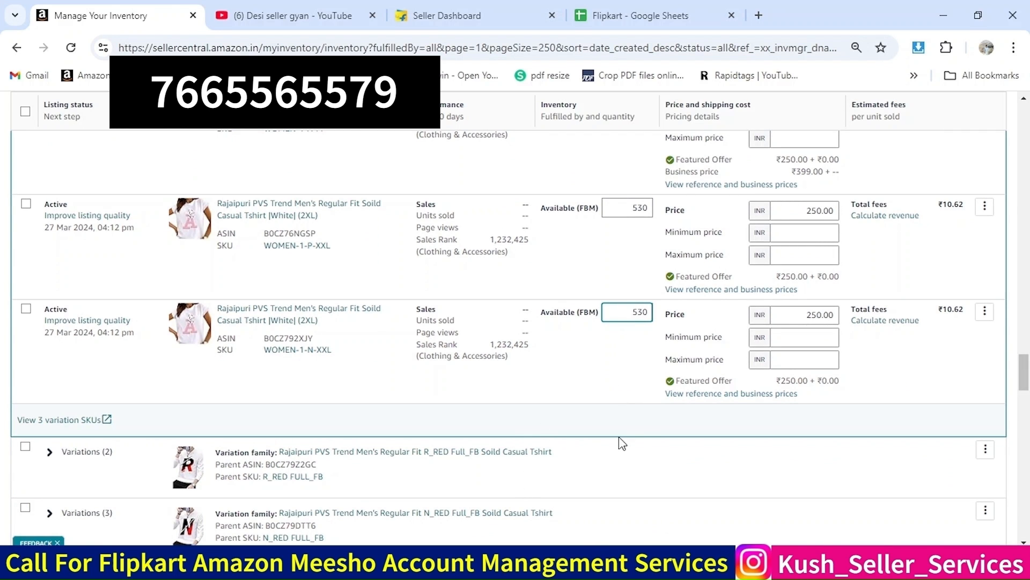
Scroll through the full inventory list to check the remaining products
scroll(631, 433, "down", 15)
scroll(632, 436, "up", 20)
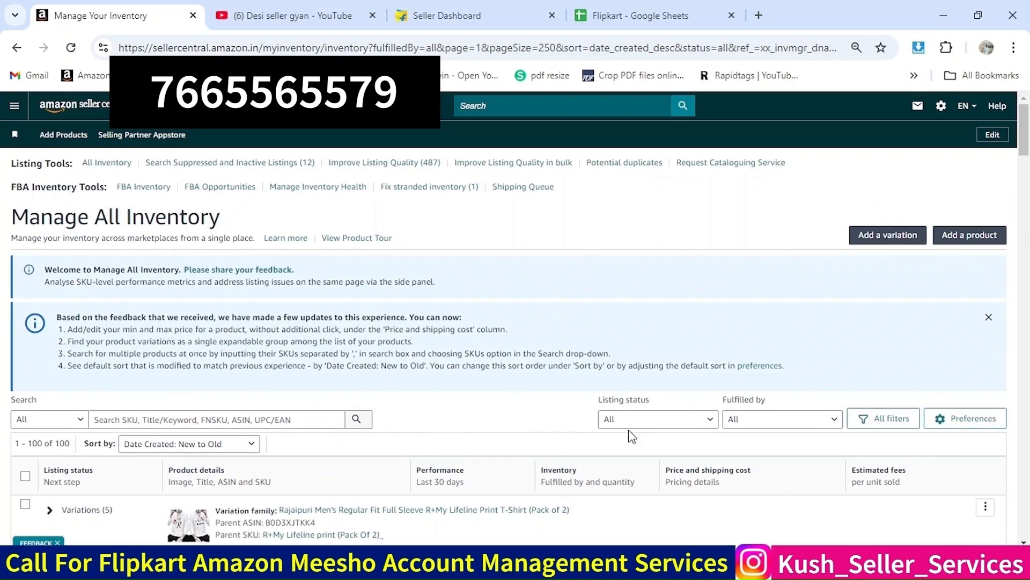
scroll(631, 436, "down", 20)
scroll(632, 436, "down", 10)
scroll(633, 435, "down", 10)
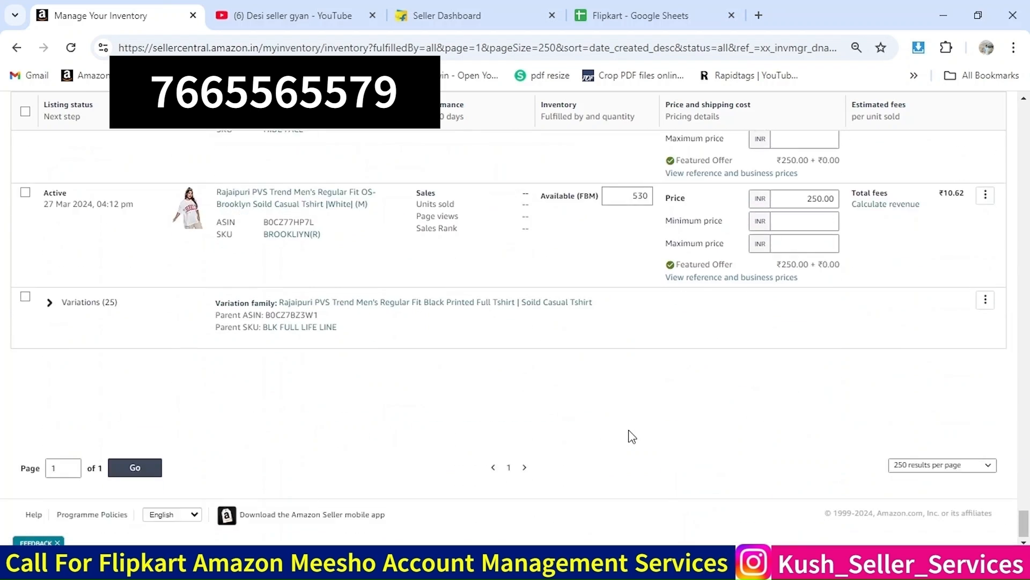
scroll(633, 436, "up", 20)
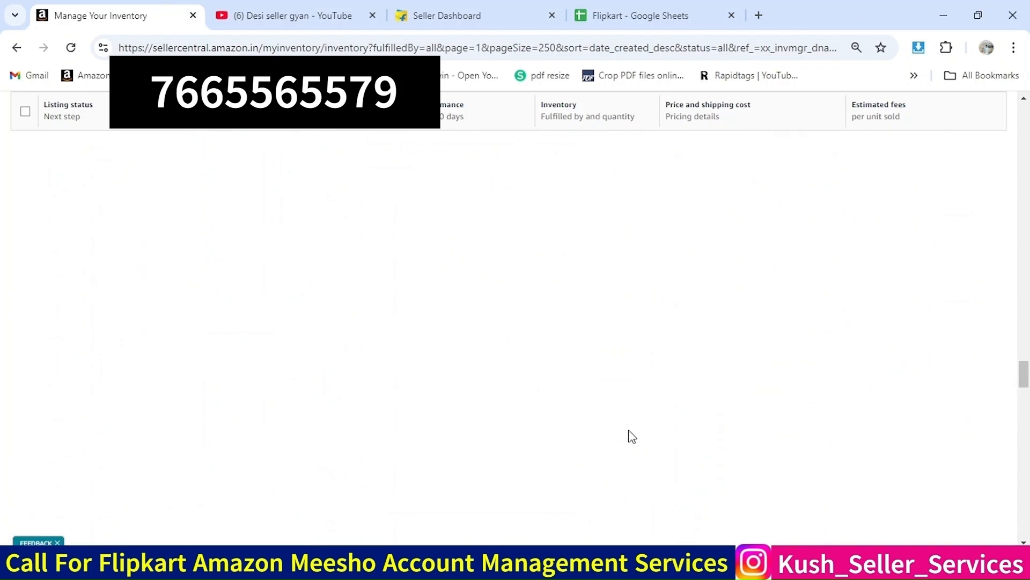
scroll(629, 434, "up", 15)
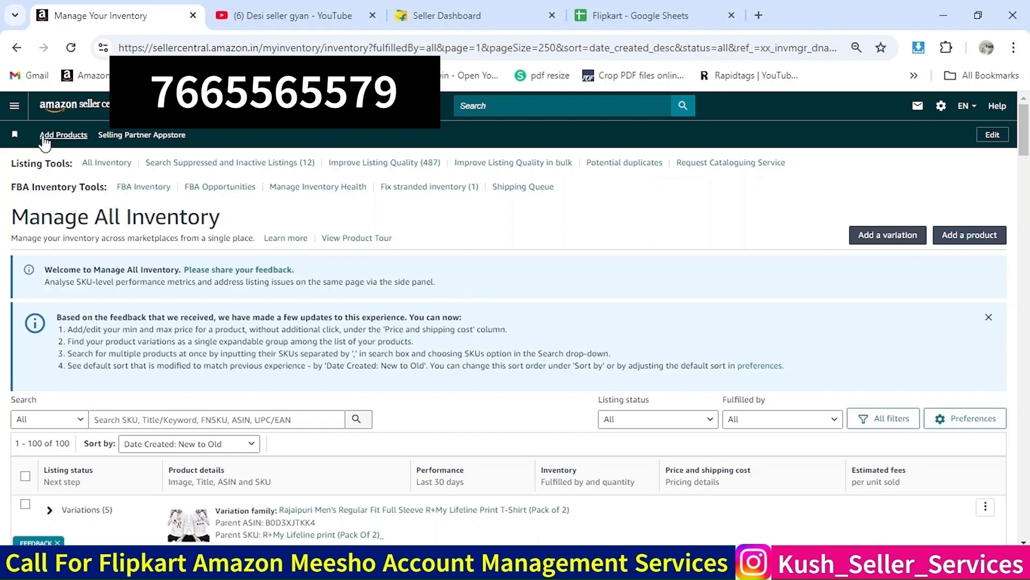
Open Inventory Reports from the Reports section of the main menu
left_click(14, 108)
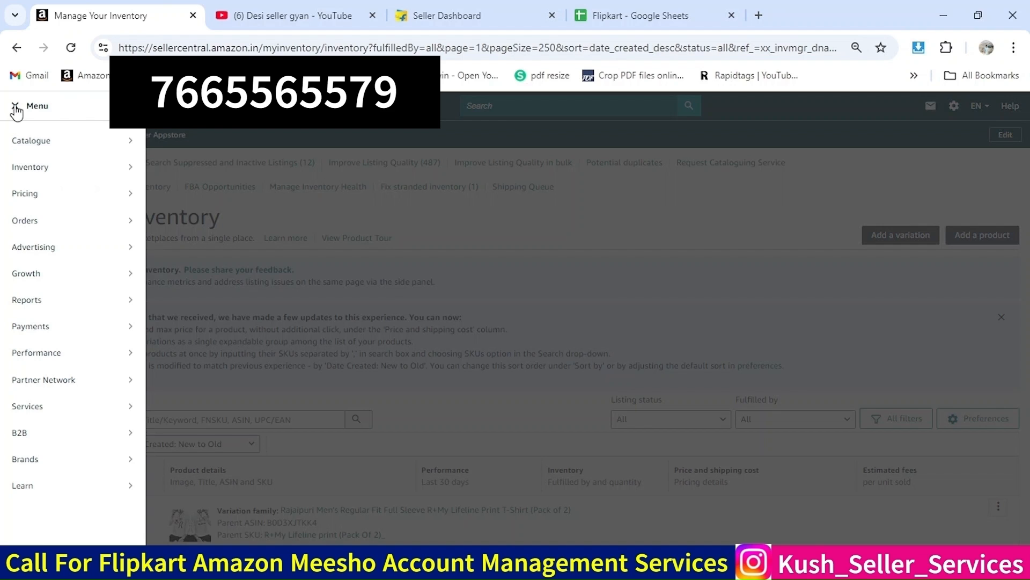
mouse_move(74, 143)
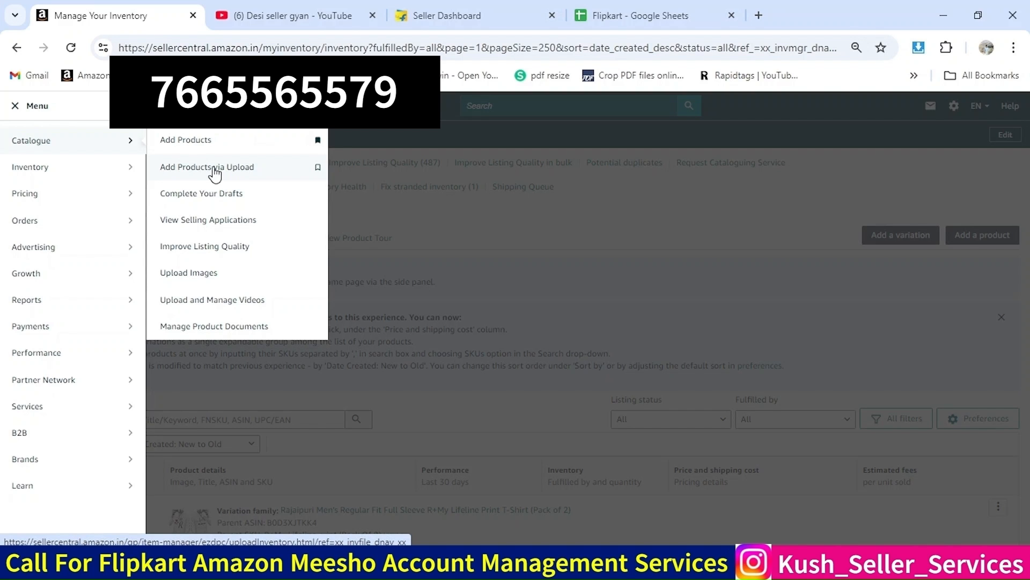
mouse_move(91, 297)
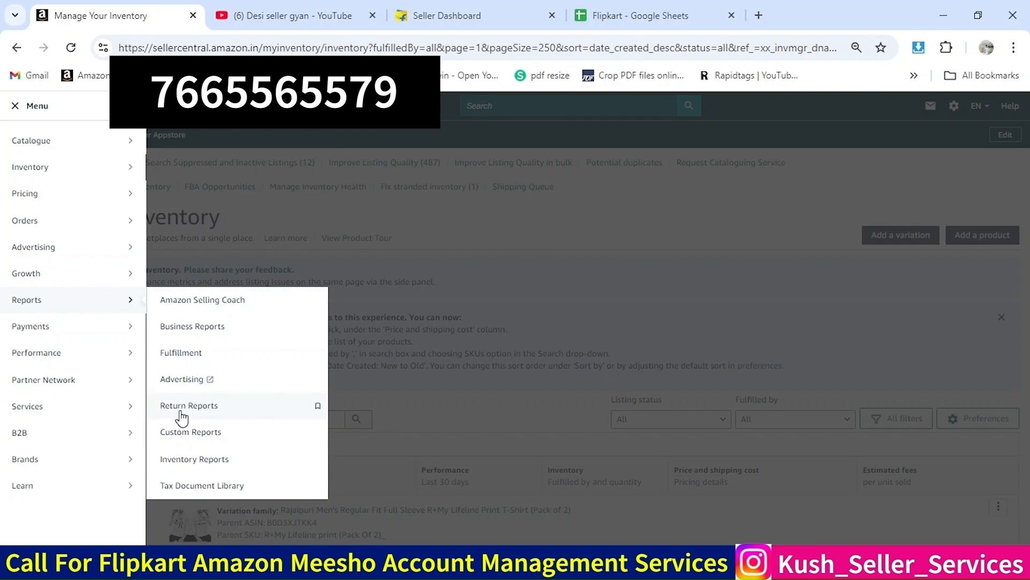
left_click(187, 460)
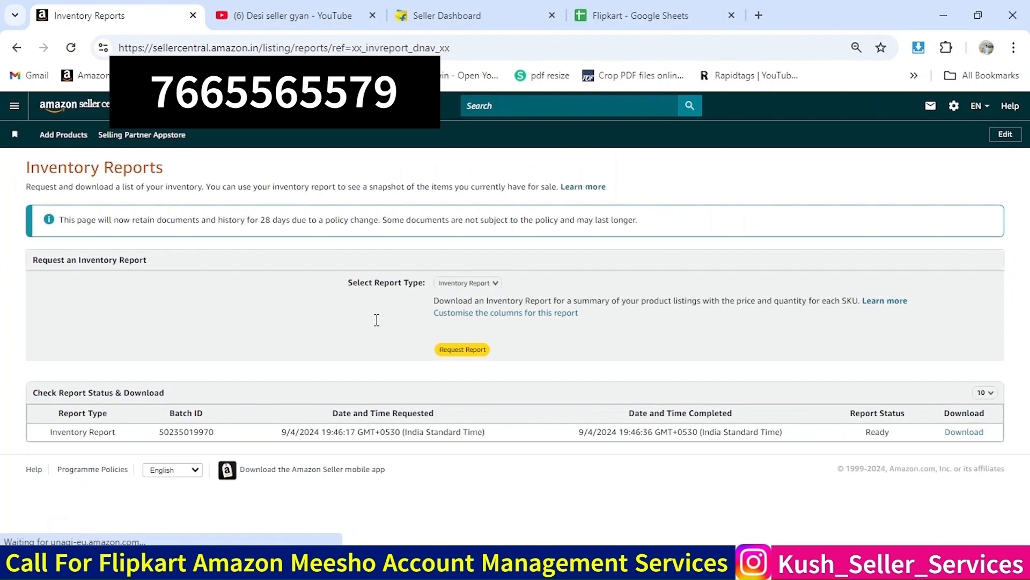
Request a new report with the report type Inventory Report
left_click(462, 285)
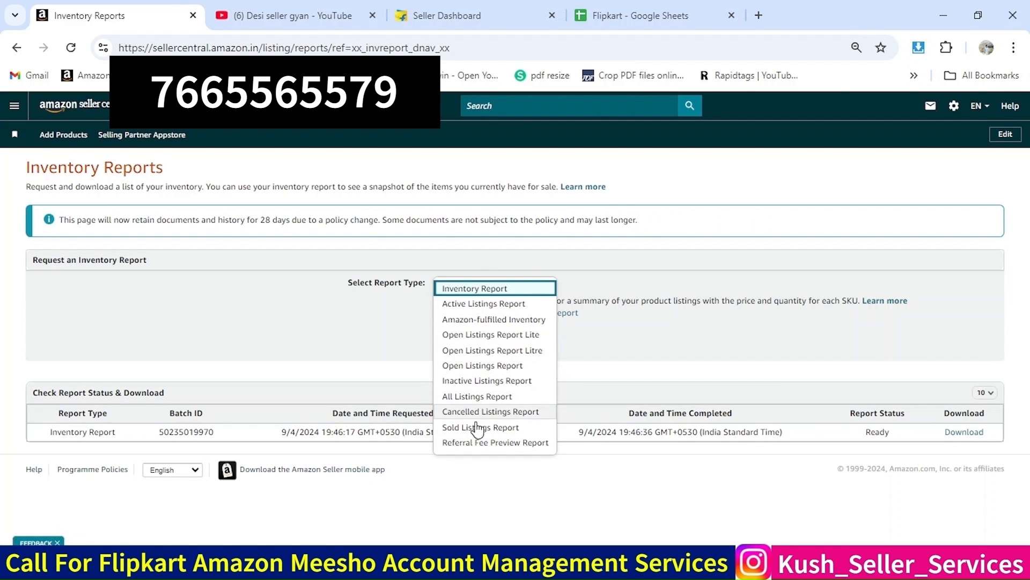
left_click(606, 365)
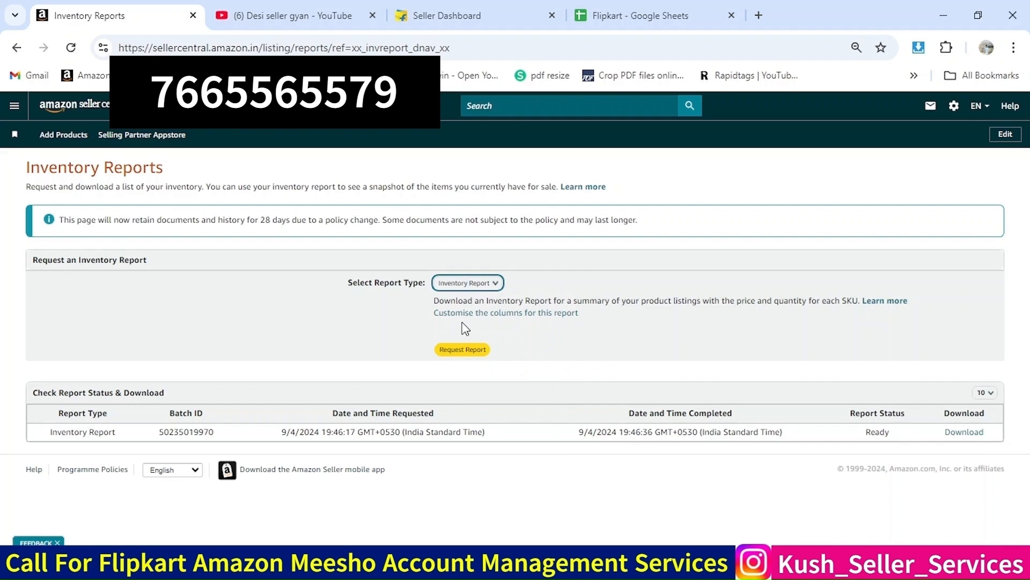
left_click(454, 350)
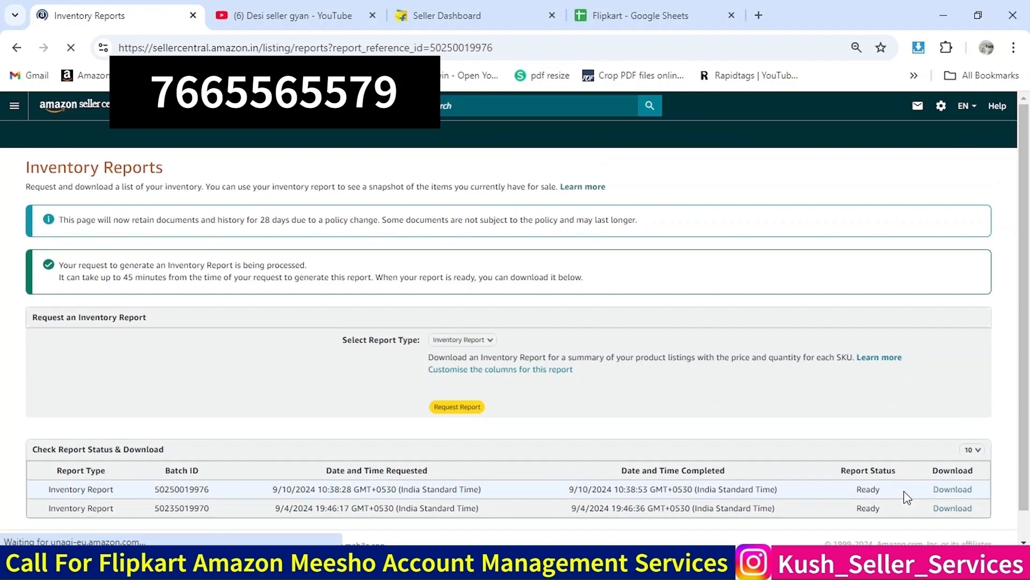
Download the newly generated inventory report and open the downloaded text file
left_click(950, 490)
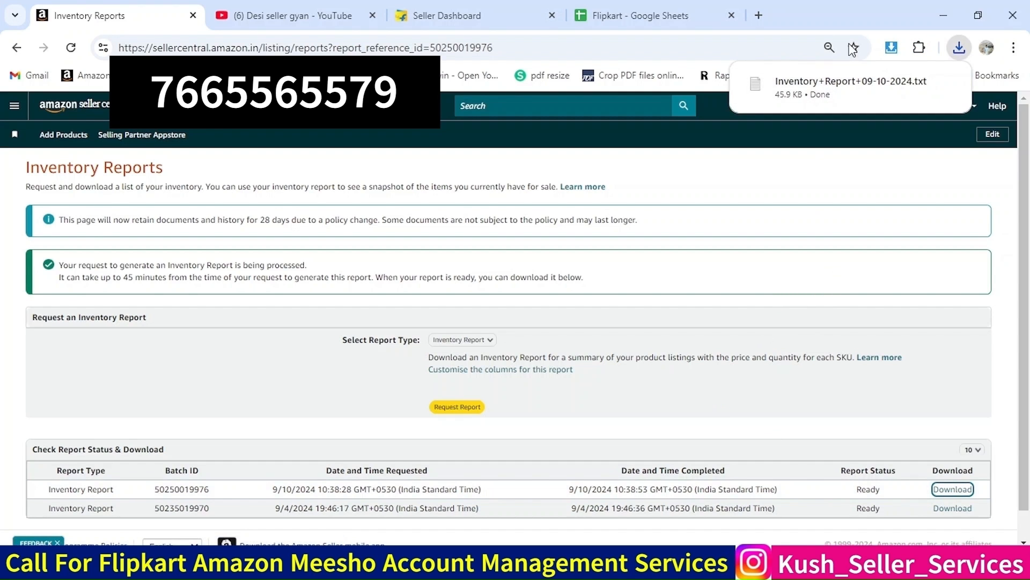
left_click(799, 91)
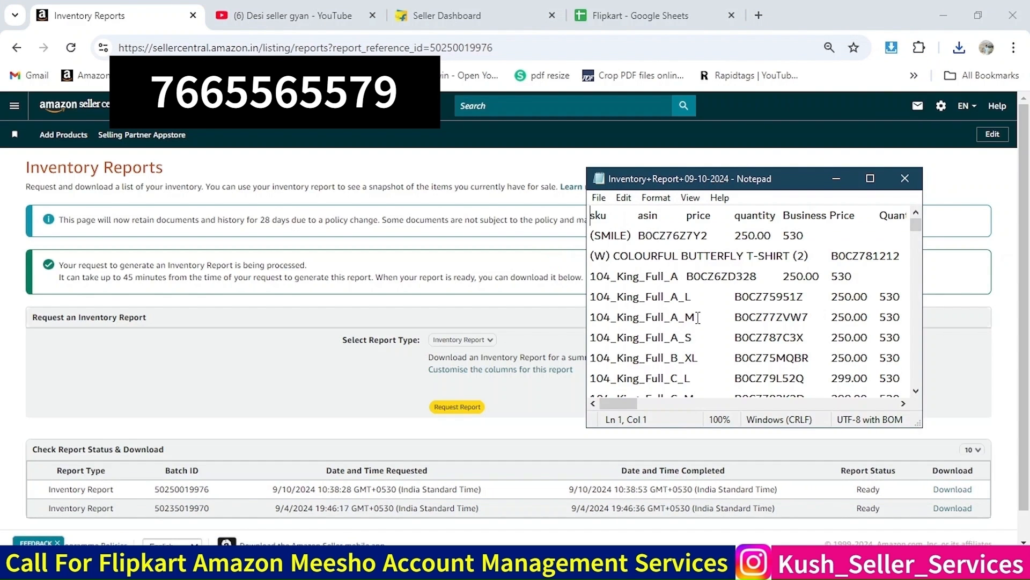
Maximize the Notepad window and select all of the report's text
left_click(870, 180)
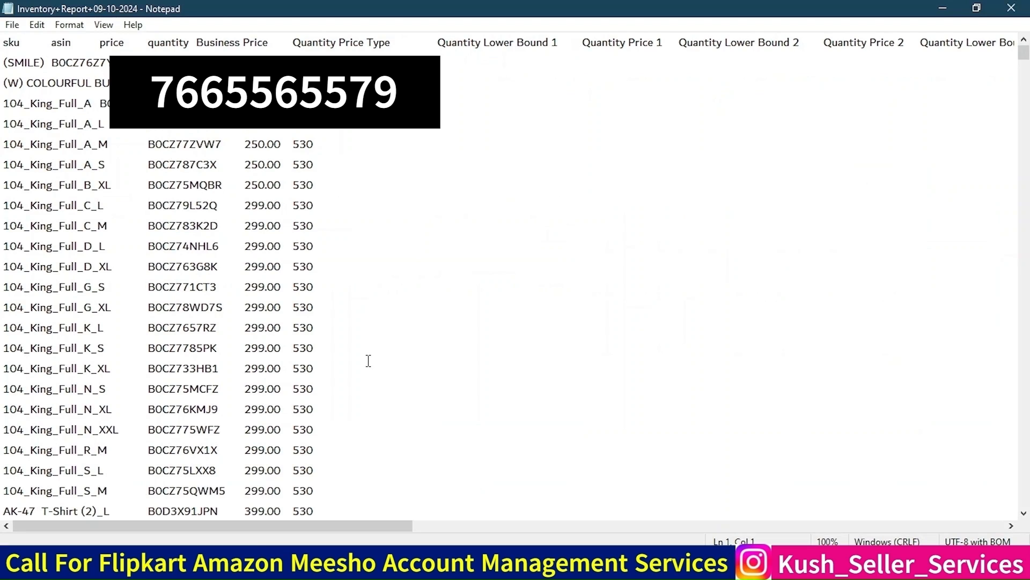
key("ctrl+a")
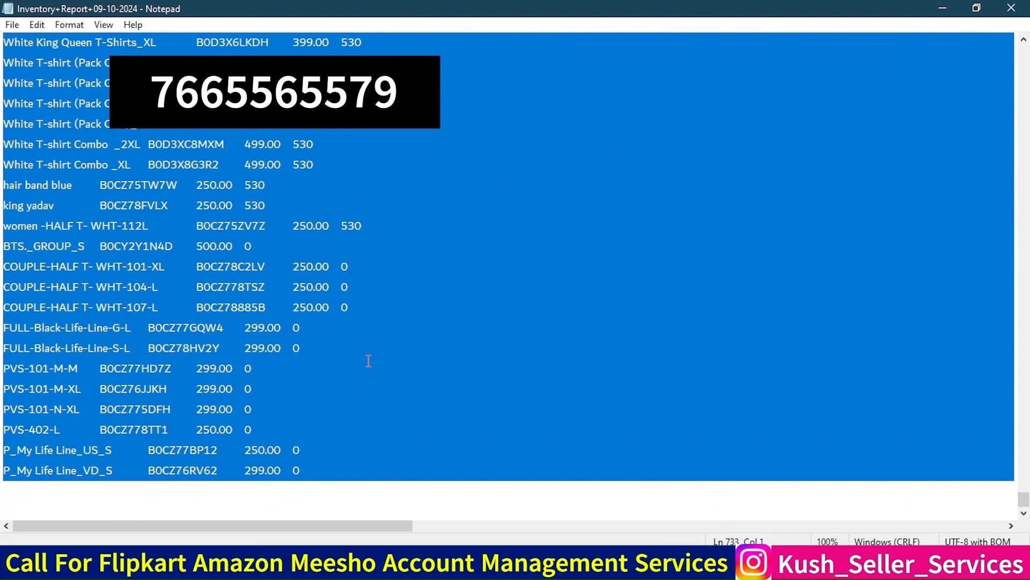
Paste the copied report text into a blank Excel workbook
key("alt+Tab")
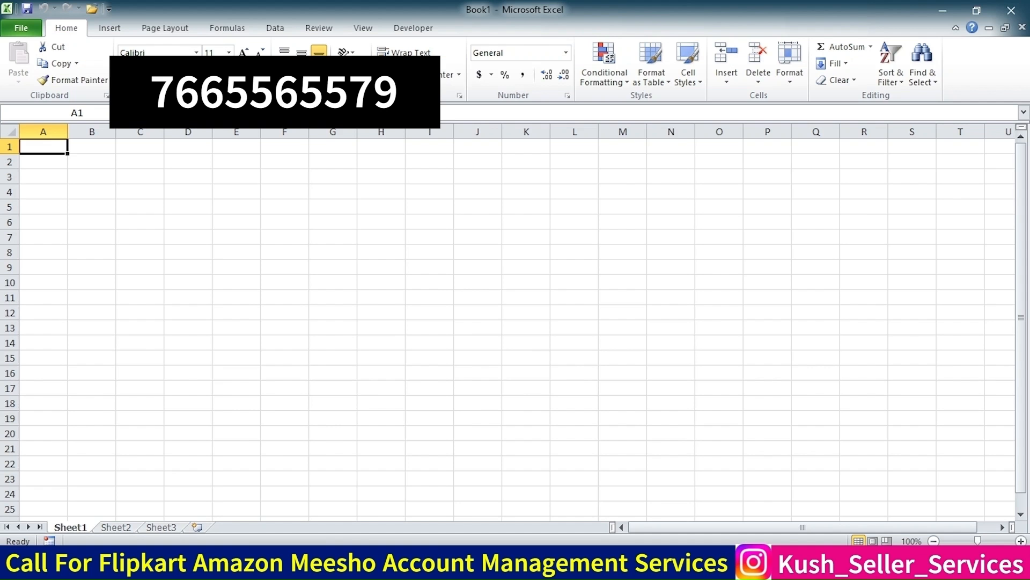
key("ctrl+v")
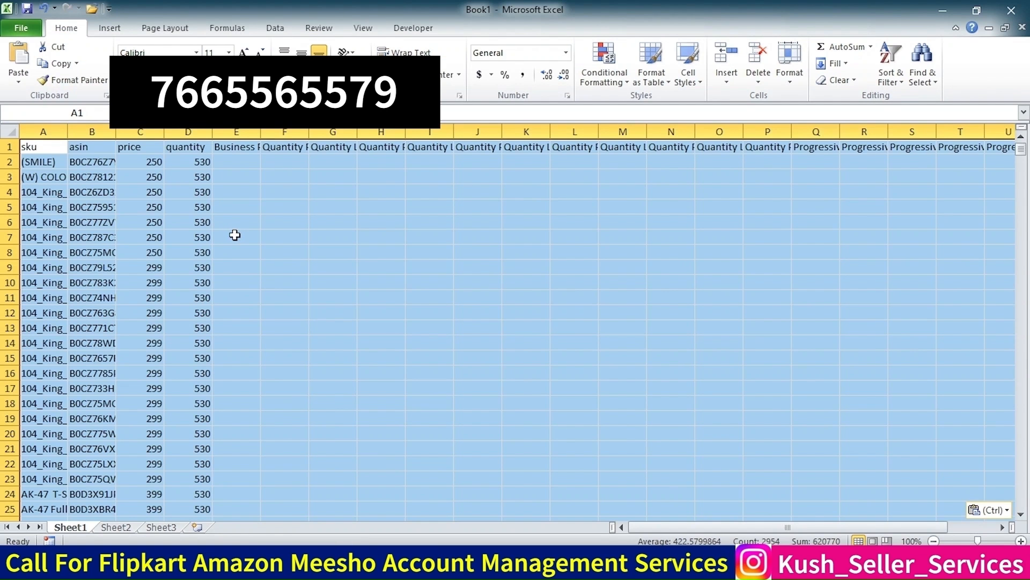
Inspect the pasted sku, asin, price and quantity columns down to the last row
left_click(51, 160)
left_click(91, 161)
left_click(187, 159)
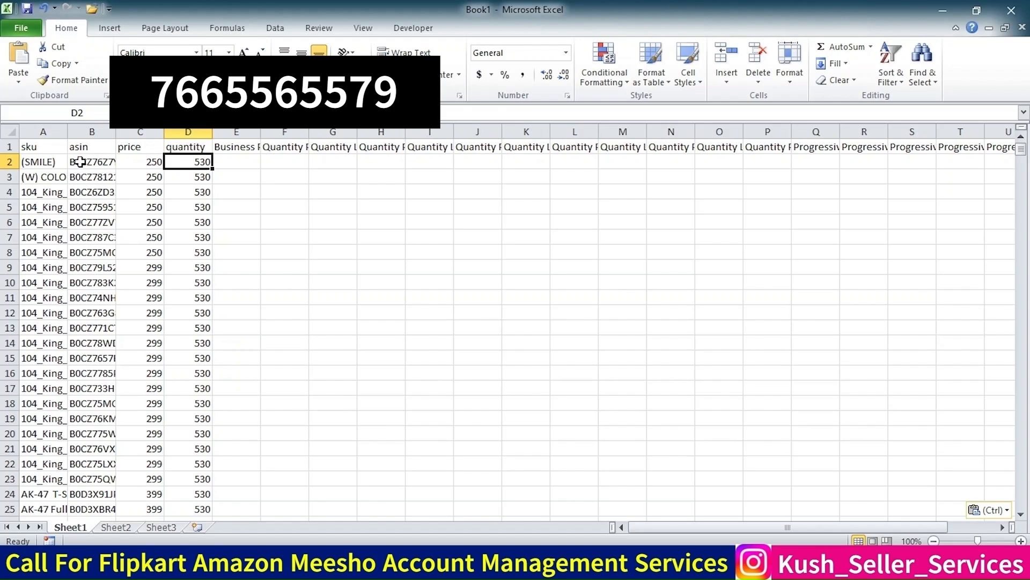
left_click(41, 167)
key("ctrl+shift+Down")
key("ctrl+Up")
key("Down")
key("Right")
key("Right")
key("Right")
key("ctrl+shift+Down")
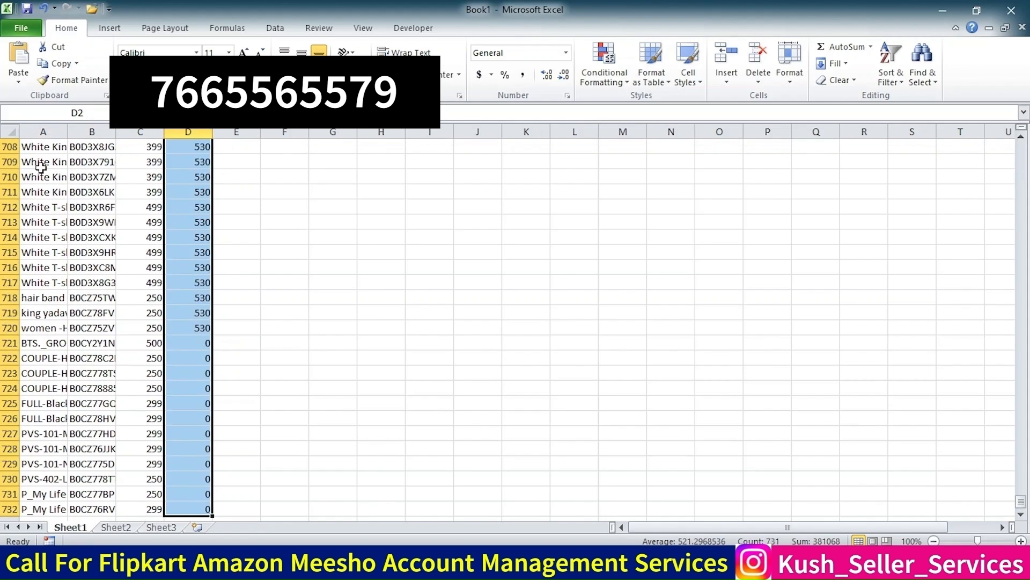
type("530")
key("ctrl+shift+Down")
key("ctrl+Down")
key("Up")
key("Up")
key("Up")
key("Up")
key("Up")
key("Up")
key("Up")
key("Up")
key("Up")
key("Up")
key("Up")
key("Up")
key("Up")
key("Up")
key("Up")
key("Up")
key("Up")
key("Up")
key("Up")
key("Up")
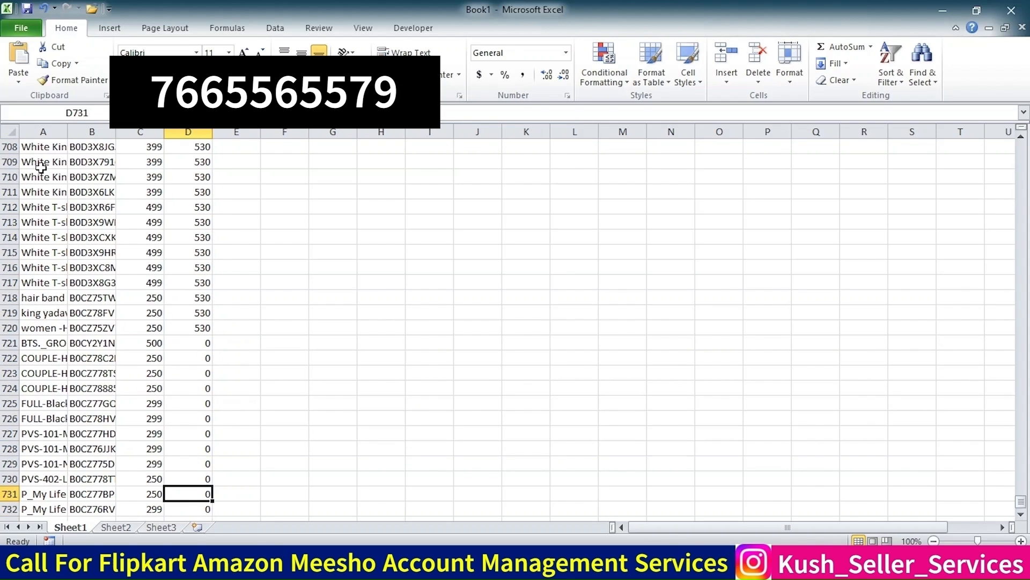
key("Up")
key("Up")
key("Up")
key("Up")
key("Up")
key("Up")
key("Up")
key("Up")
key("Up")
key("Up")
key("Up")
key("Up")
key("Up")
key("Up")
key("Up")
key("Up")
key("ctrl+Up")
key("Down")
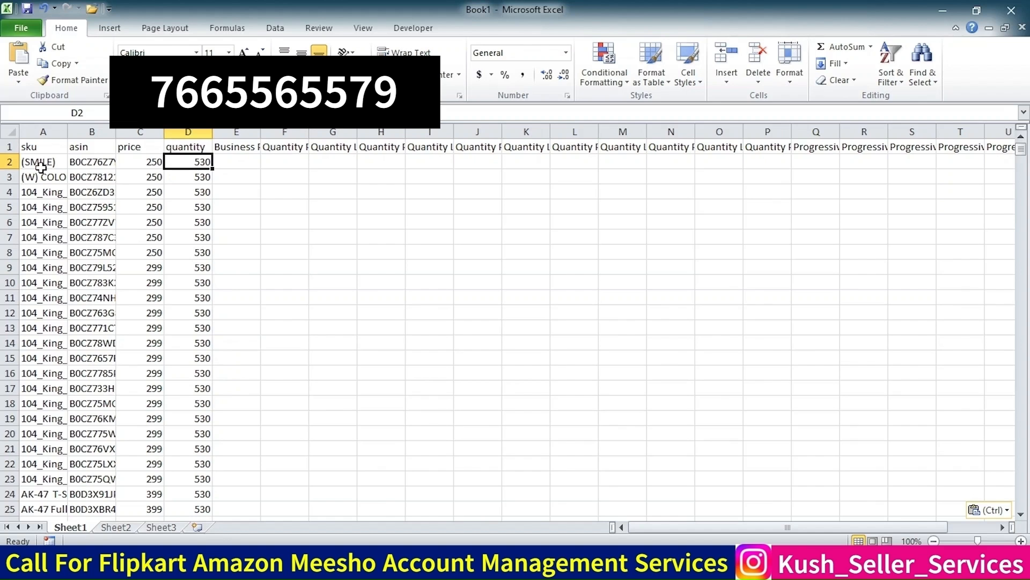
Open Add Products via Upload from the Catalogue menu in Seller Central
left_click(305, 562)
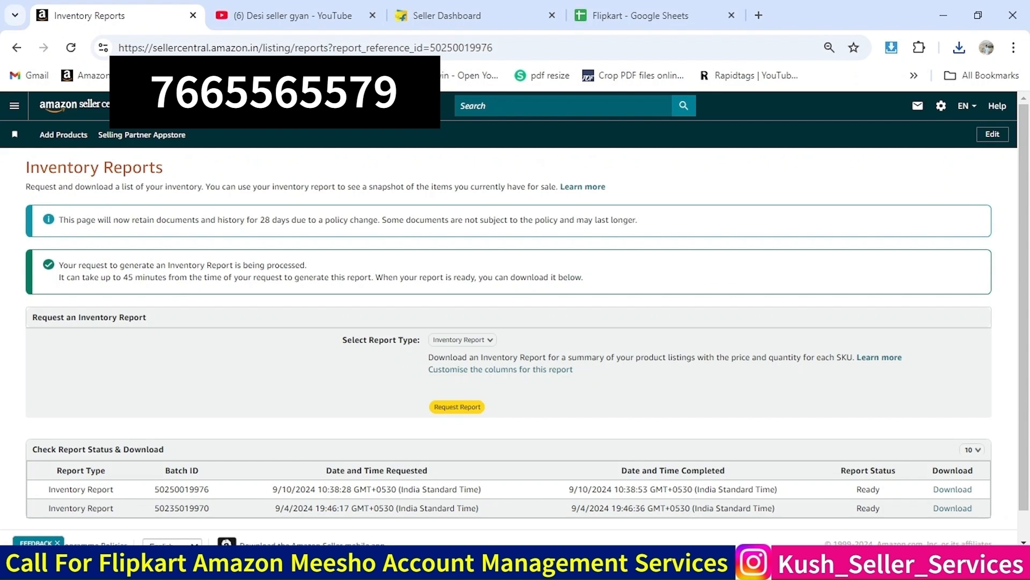
left_click(15, 112)
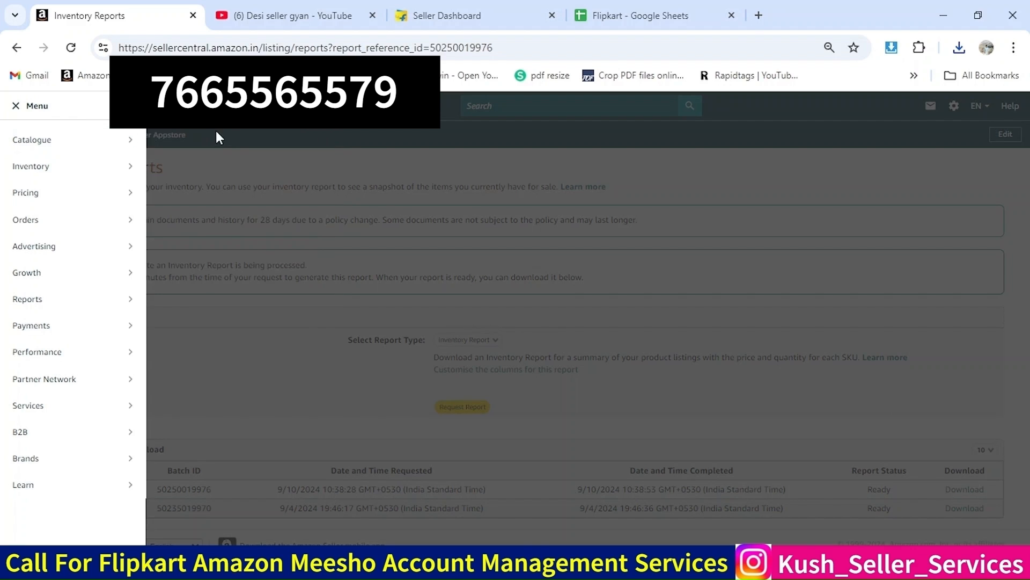
mouse_move(96, 140)
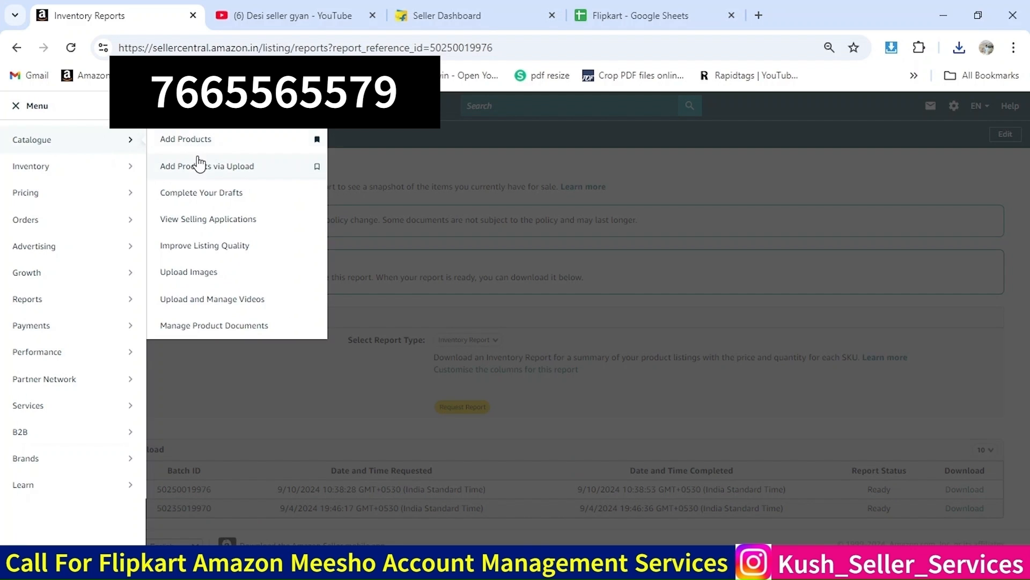
left_click(201, 167)
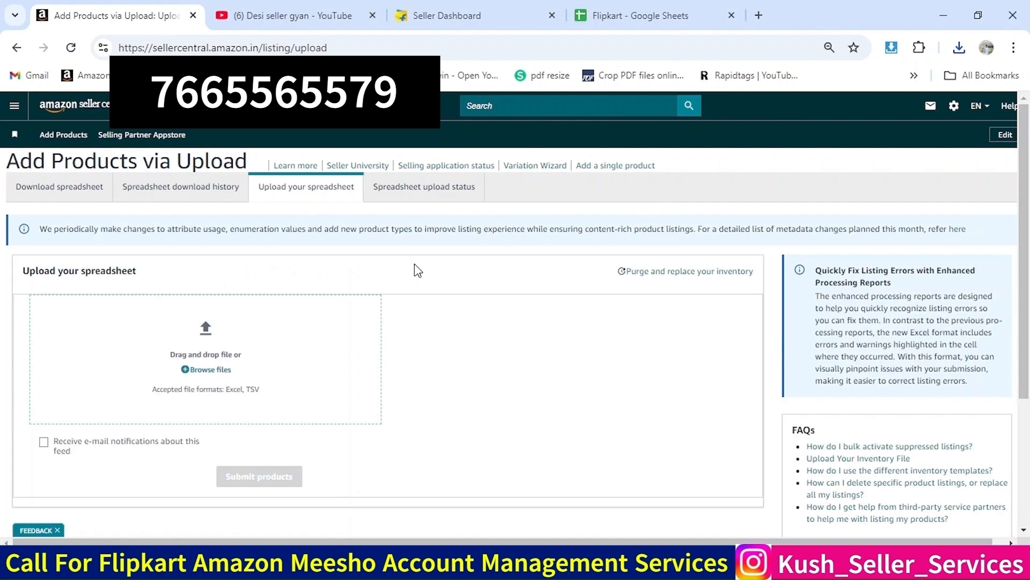
Download the Update price & quantity template for the Amazon.in marketplace
left_click(61, 197)
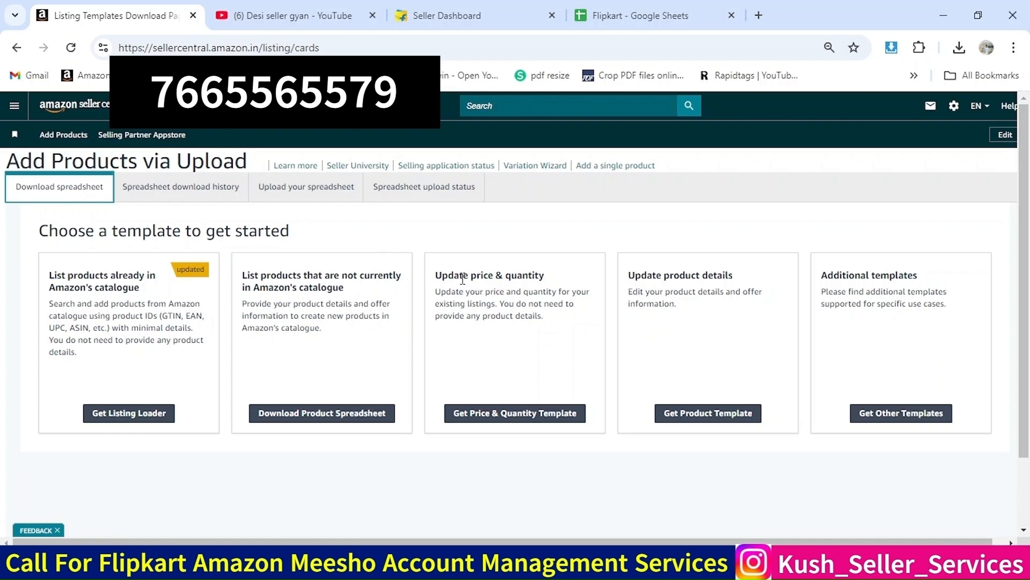
triple_click(441, 277)
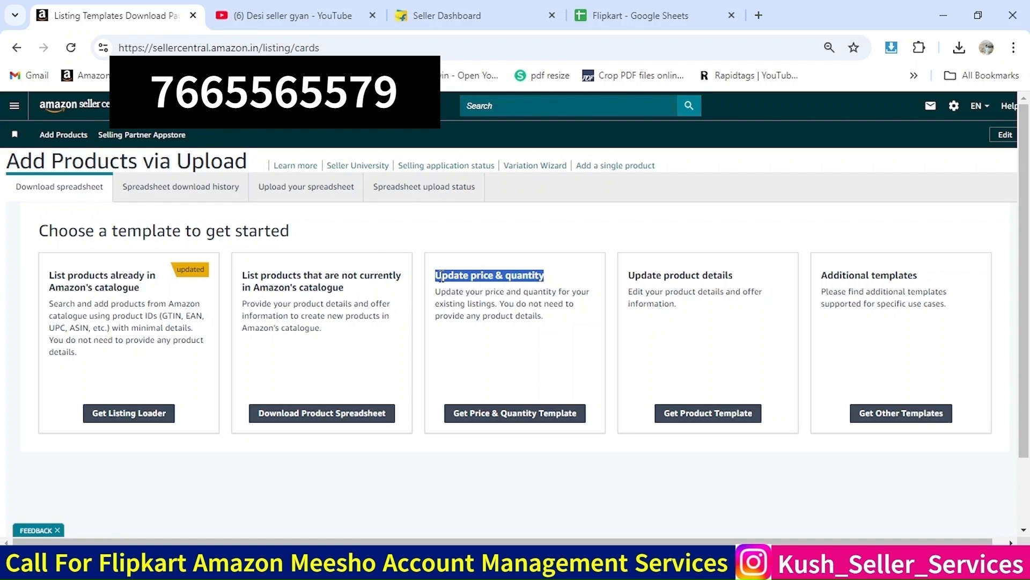
left_click(490, 415)
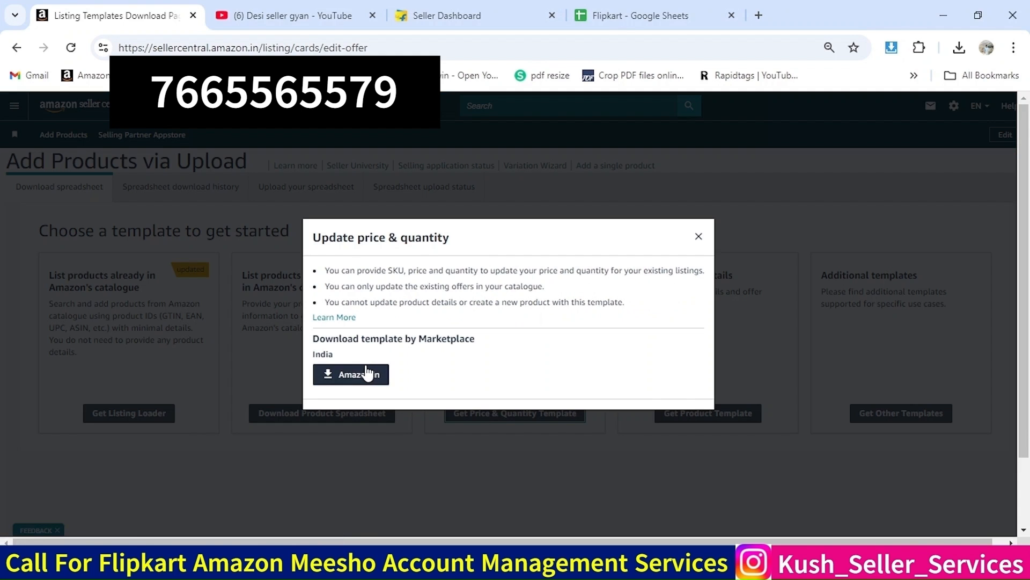
left_click(351, 375)
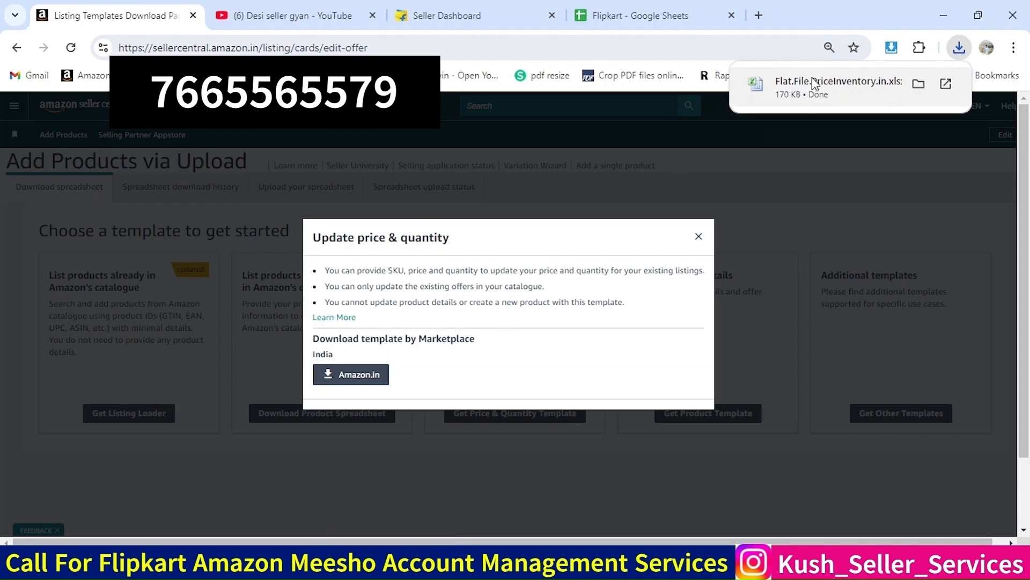
Open the downloaded Flat.File.PriceInventory.in.xlsx and go to the first sku cell on its Template sheet
left_click(963, 52)
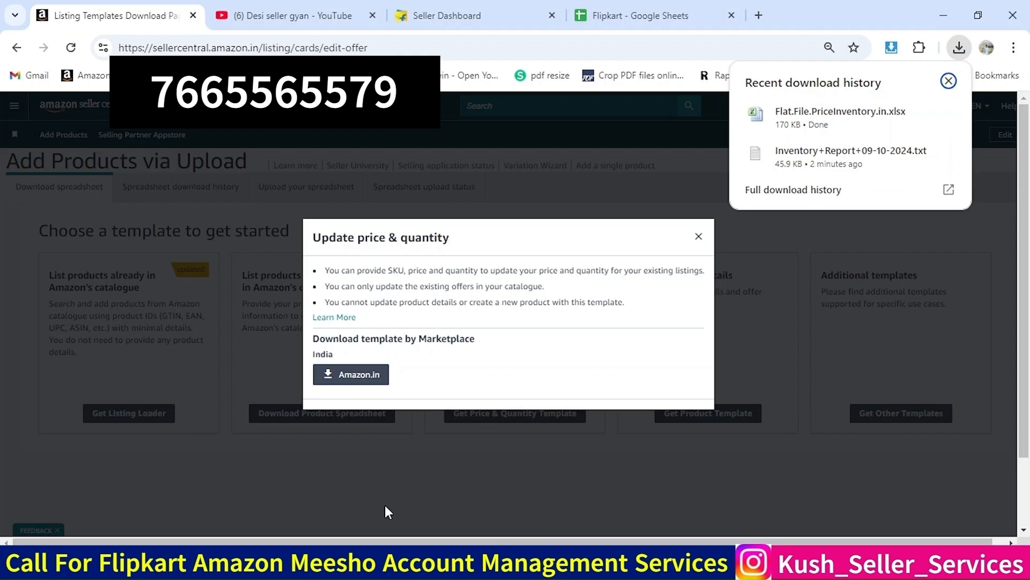
mouse_move(349, 569)
left_click(430, 491)
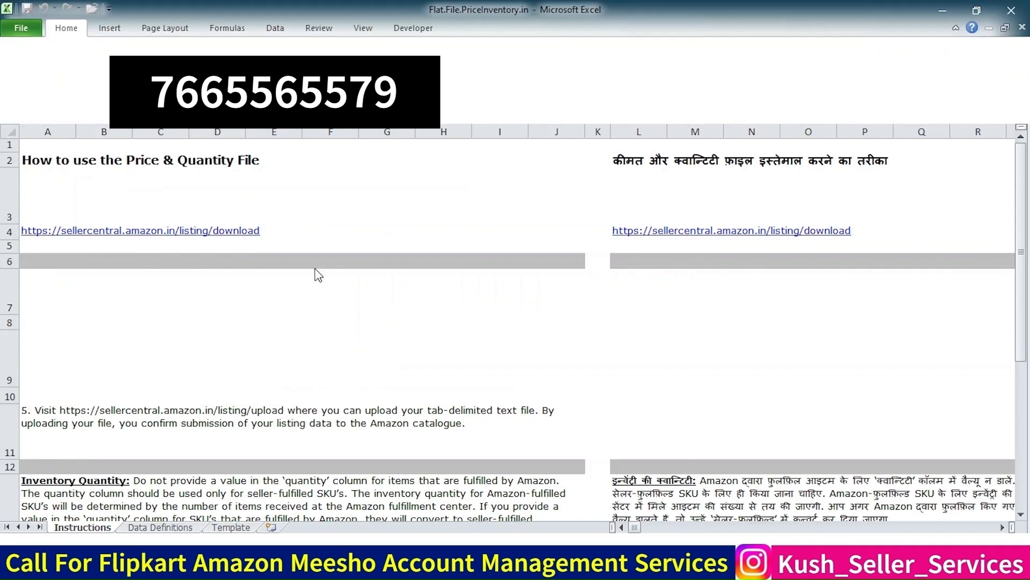
left_click(245, 311)
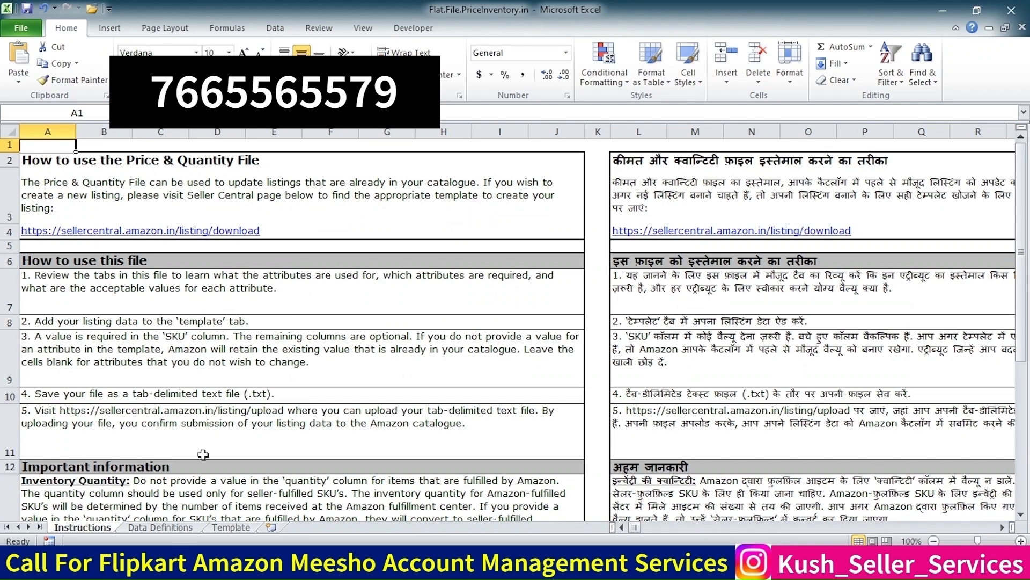
left_click(161, 528)
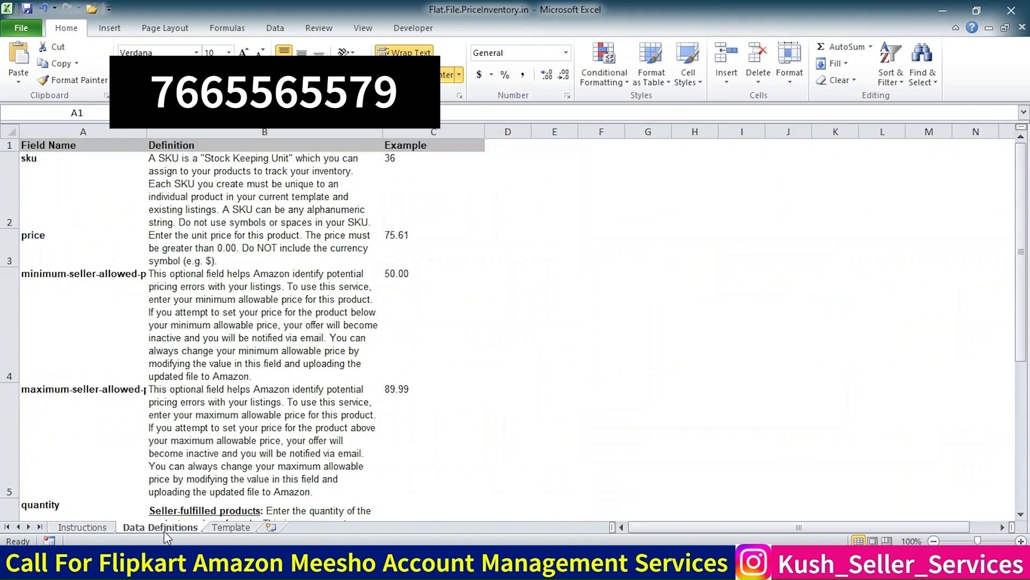
left_click(225, 527)
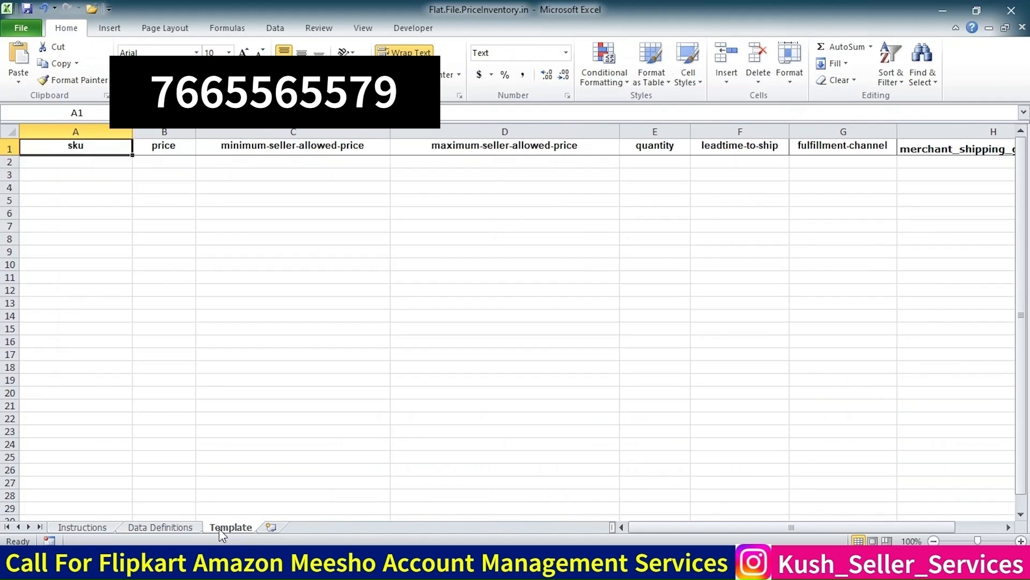
left_click(102, 161)
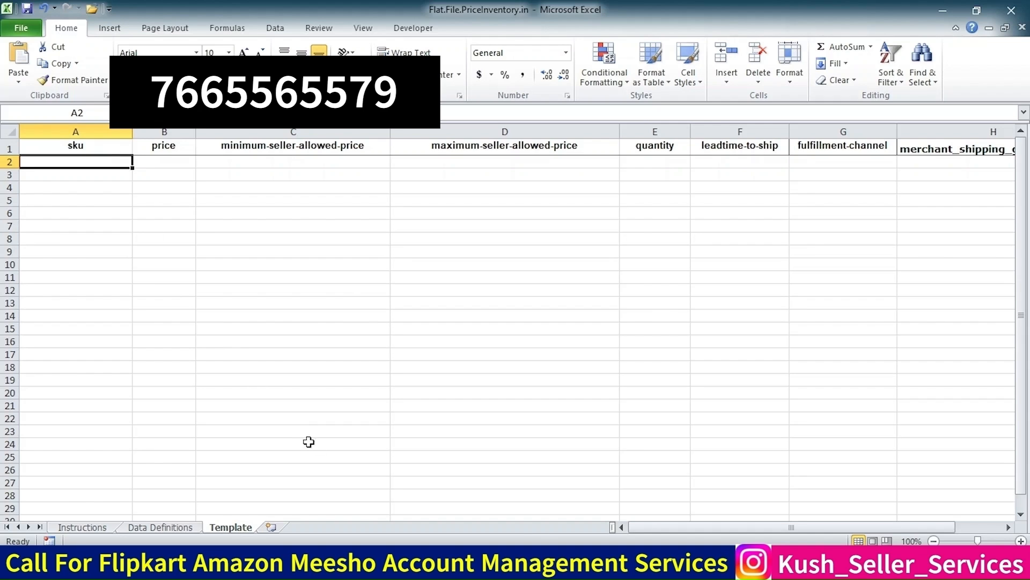
Copy all SKUs from the report workbook and paste them into the template's sku column
left_click(269, 509)
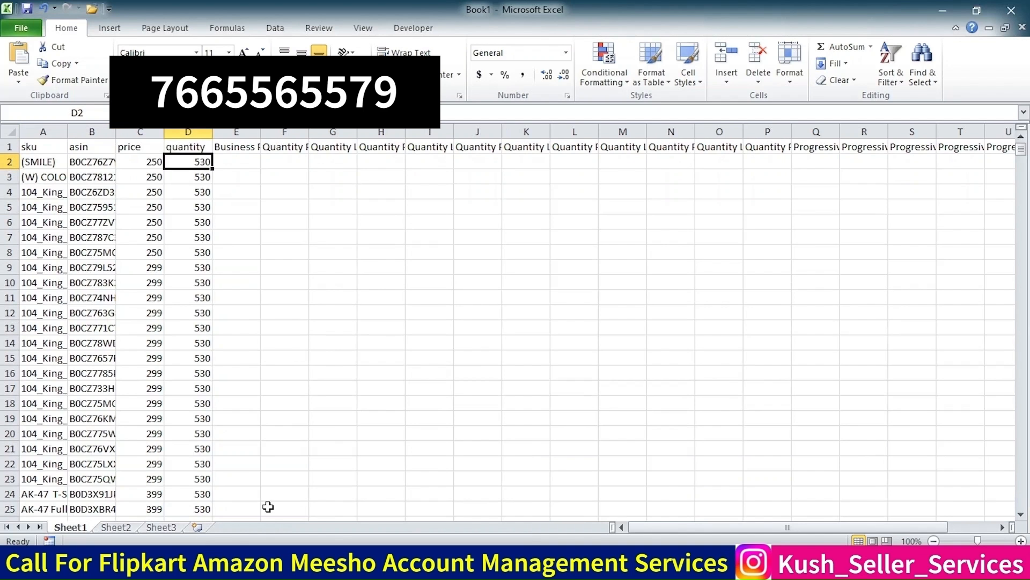
key("Left")
key("Left")
key("ctrl+shift+Down")
key("ctrl+c")
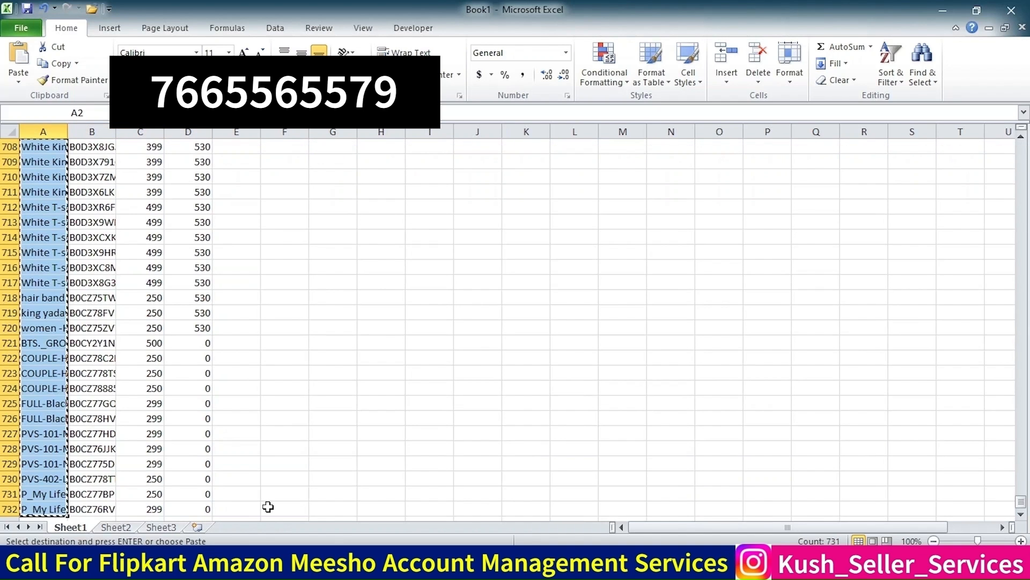
key("alt+Tab")
key("ctrl+v")
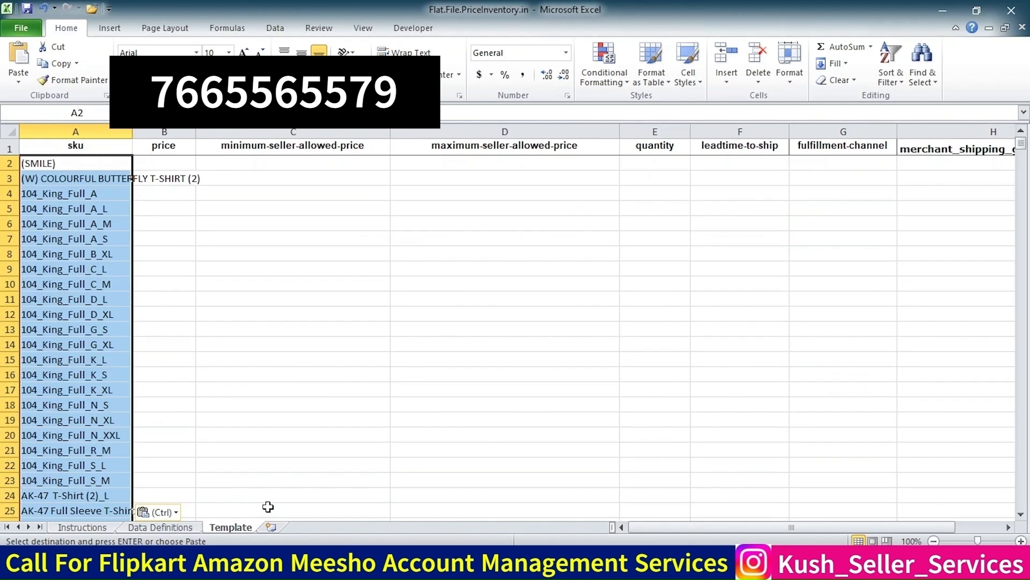
key("Right")
key("Right")
key("Right")
key("Right")
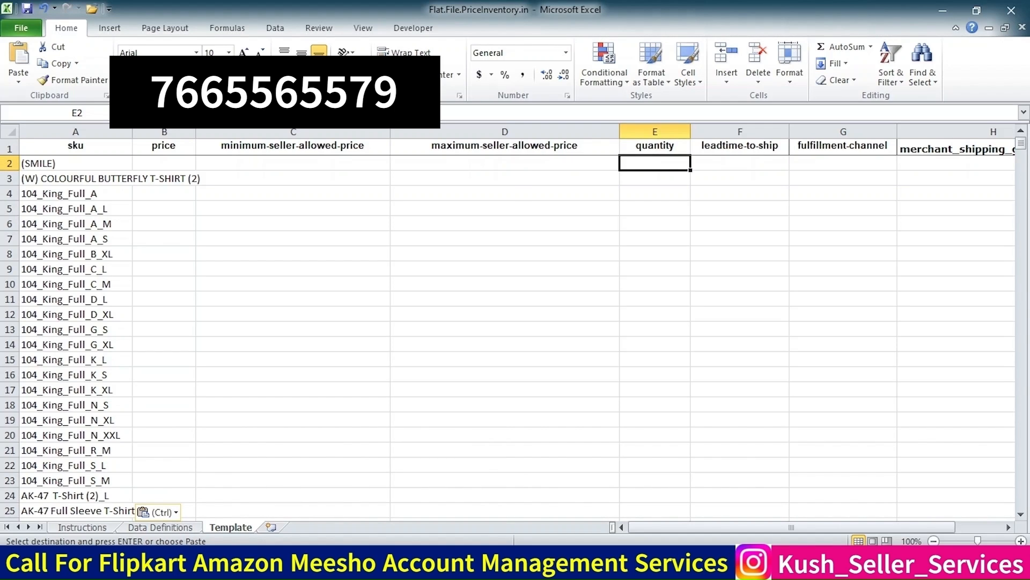
In the report workbook, enter =IF(D2>0,550,0) in E2 next to the first quantity
mouse_move(344, 568)
left_click(265, 514)
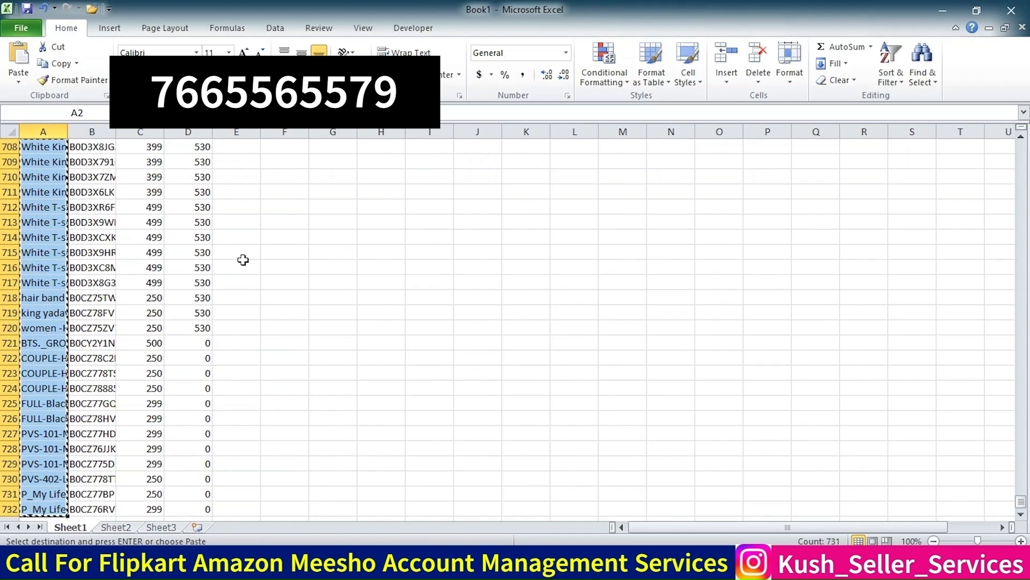
key("Right")
key("Right")
key("Right")
key("Right")
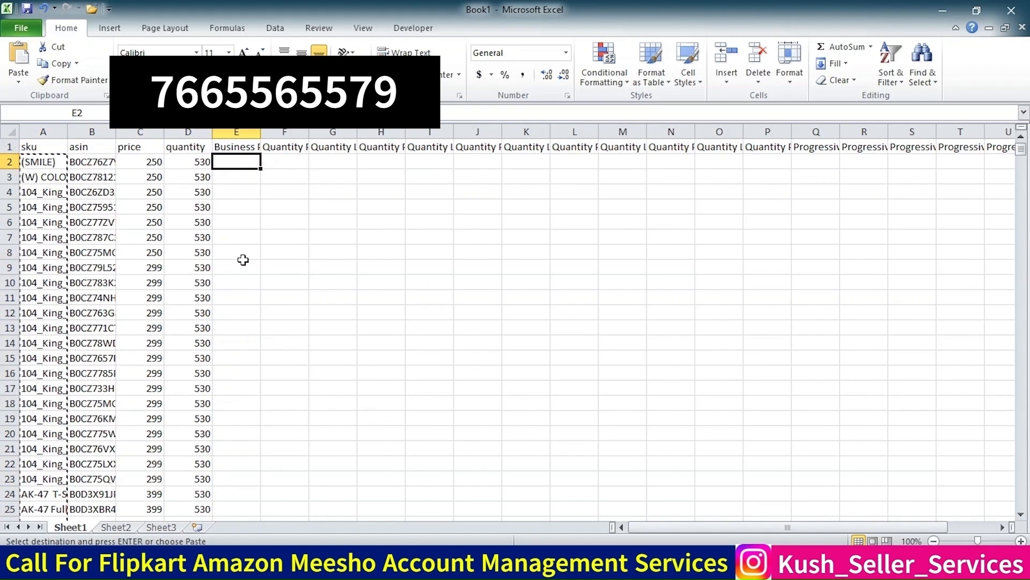
type("=")
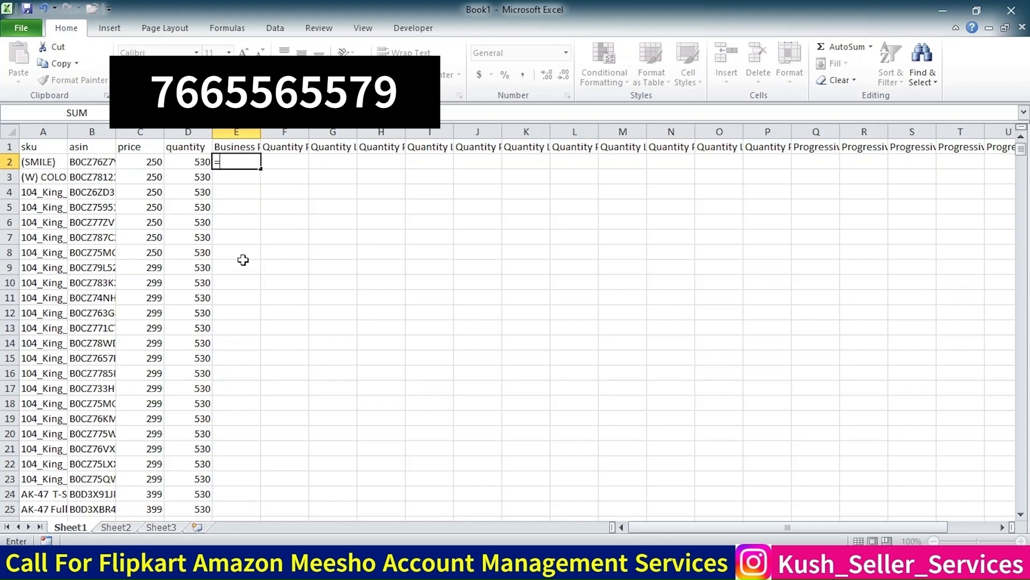
type("IF(")
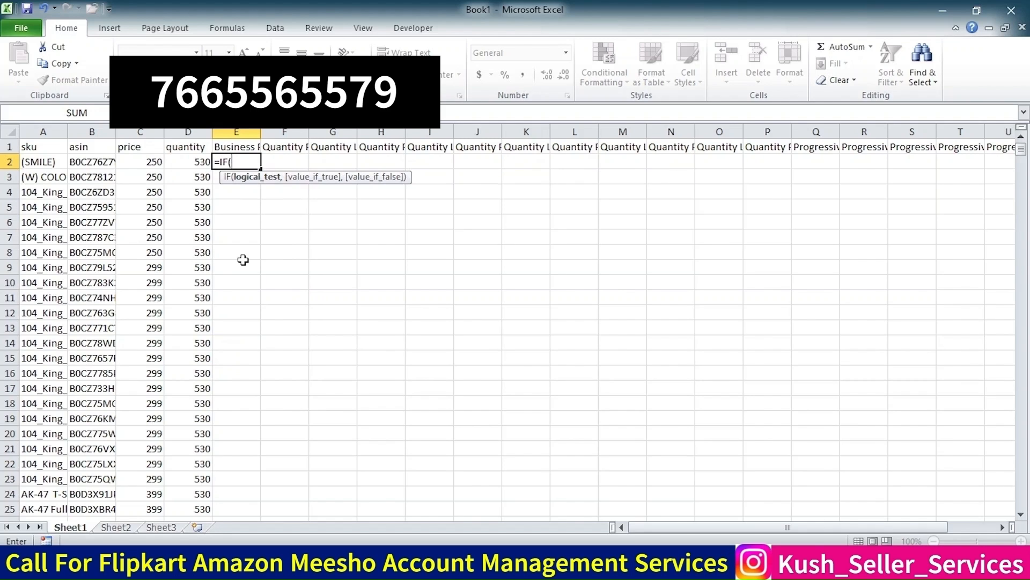
type("D2>0,")
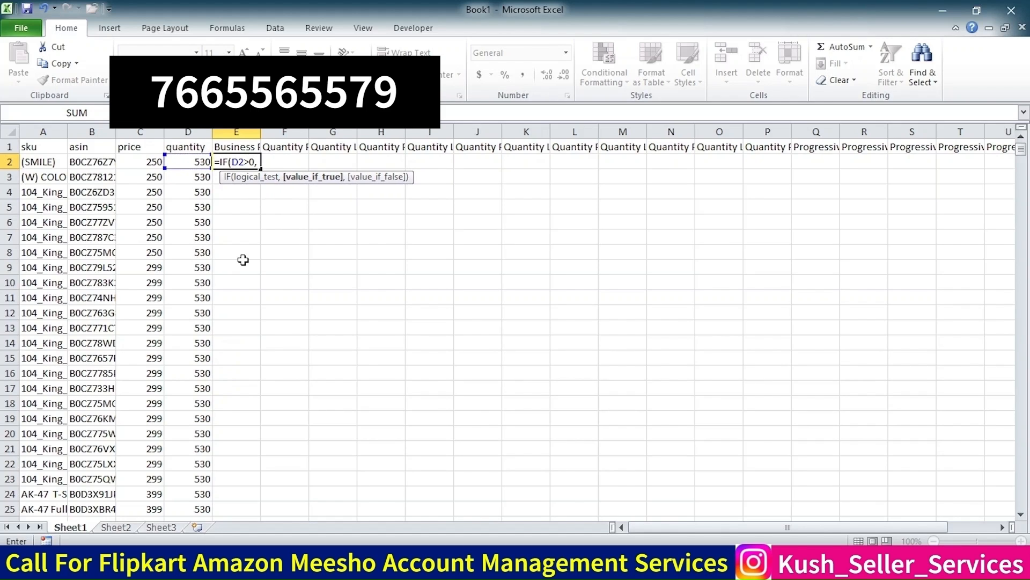
type("550,")
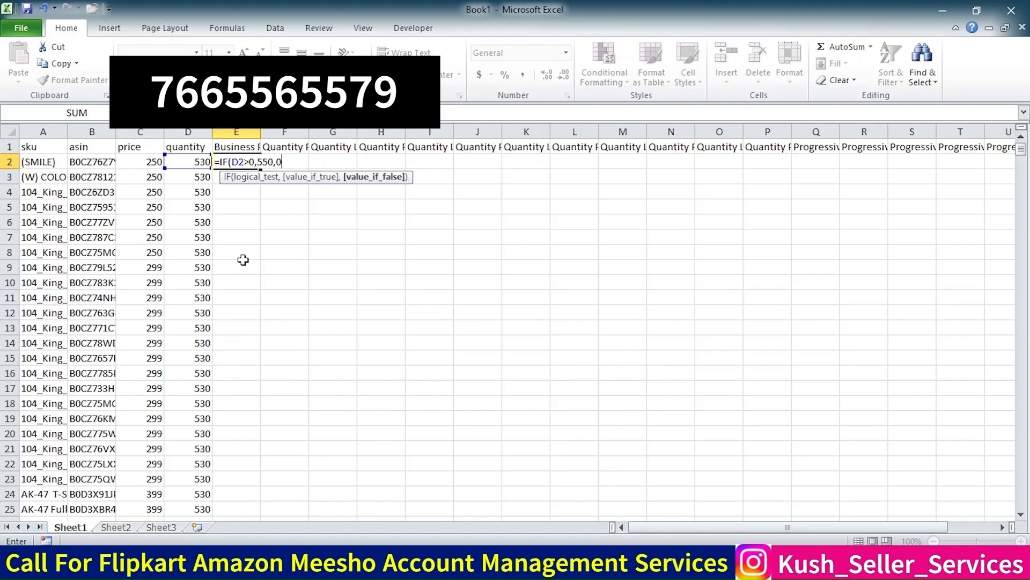
type("0")
key("Return")
Test the formula by setting D2's quantity to 0 and then 1, then undo both changes
key("Up")
key("Left")
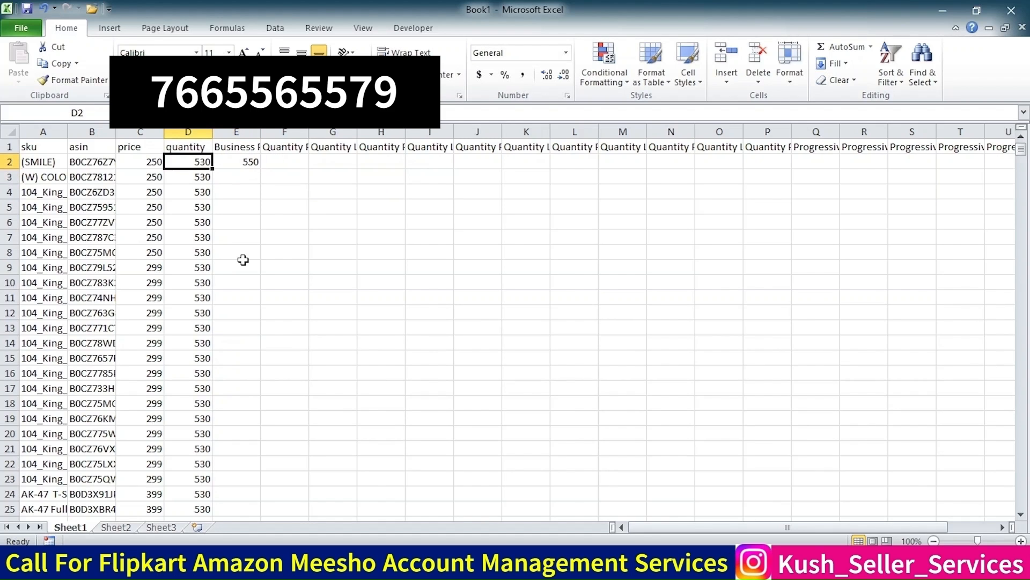
type("0")
key("Return")
key("Up")
type("1")
key("Return")
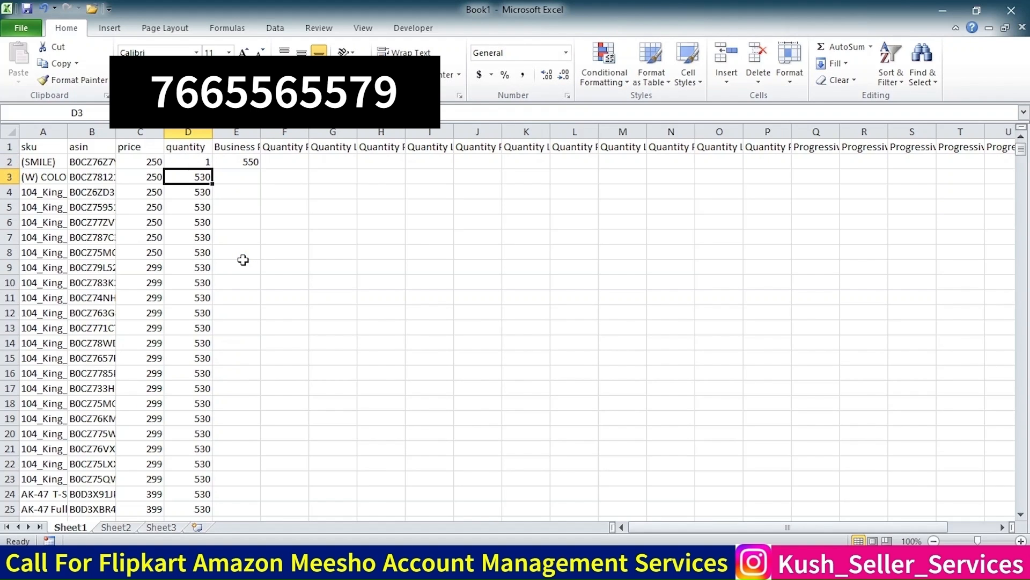
key("ctrl+z")
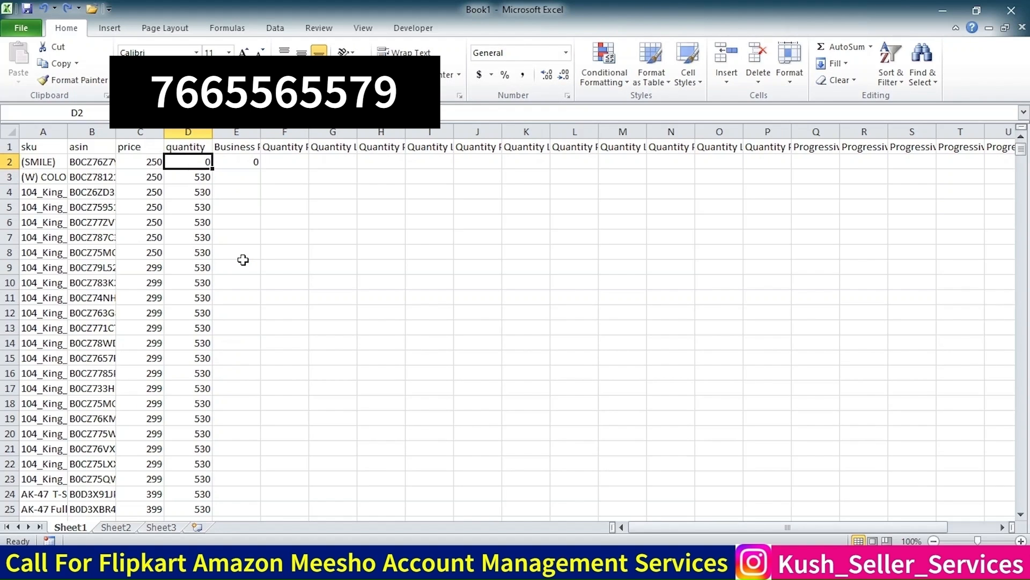
key("ctrl+z")
Fill the E2 formula down the column for all report rows
key("Right")
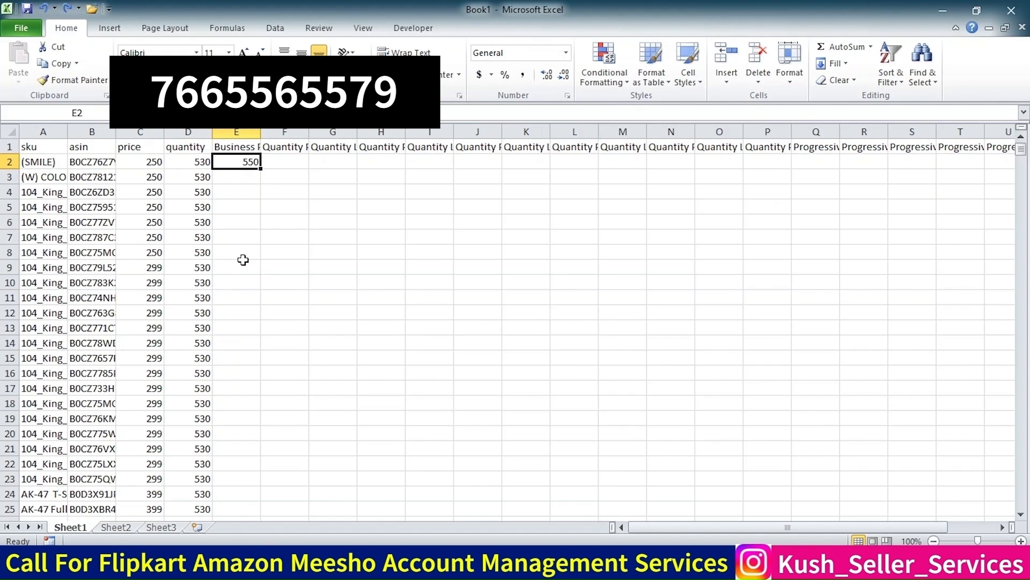
double_click(260, 168)
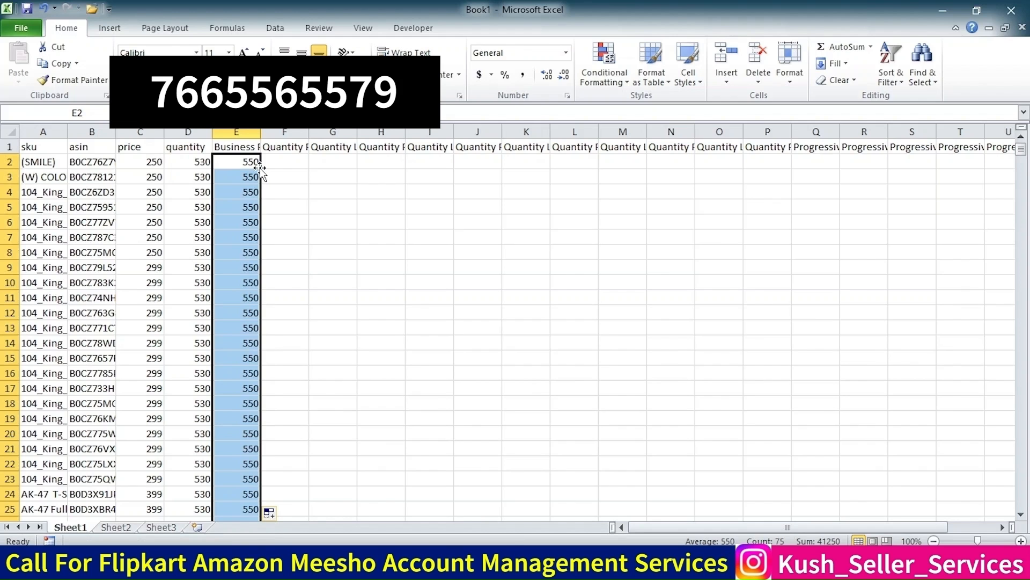
Copy the E2 quantity formula and paste it down column E through all report rows to row 732
key("ctrl+Down")
key("ctrl+c")
key("ctrl+End")
key("ctrl+v")
key("ctrl+shift+Up")
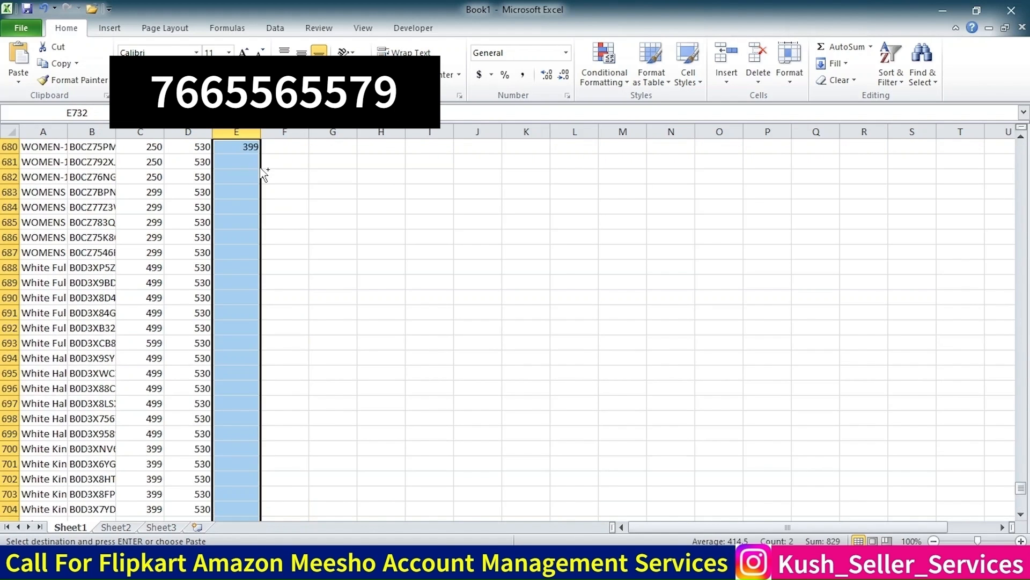
key("ctrl+Up")
key("ctrl+Up")
key("Up")
key("Up")
key("ctrl+Up")
key("ctrl+Up")
key("ctrl+Up")
key("ctrl+Up")
key("Down")
key("ctrl+c")
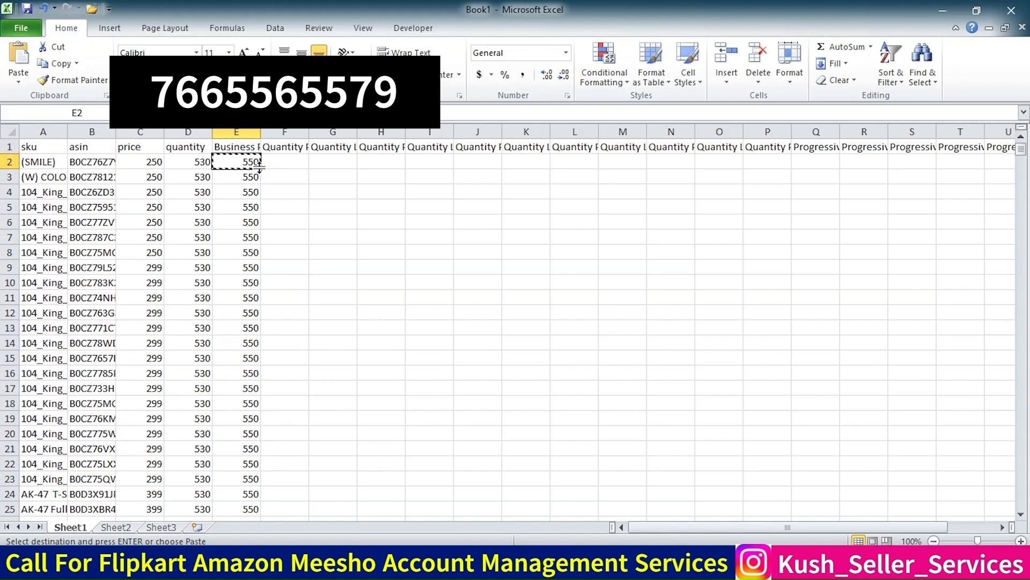
key("ctrl+shift+Down")
key("ctrl+shift+Down")
key("ctrl+shift+Down")
key("ctrl+shift+Down")
key("ctrl+shift+Down")
Copy the computed quantity column and paste it into the template's quantity column starting at E2
key("ctrl+shift+Down")
key("ctrl+shift+Down")
key("ctrl+shift+Down")
key("ctrl+shift+Up")
key("ctrl+v")
left_click(260, 168)
key("ctrl+shift+Down")
key("ctrl+c")
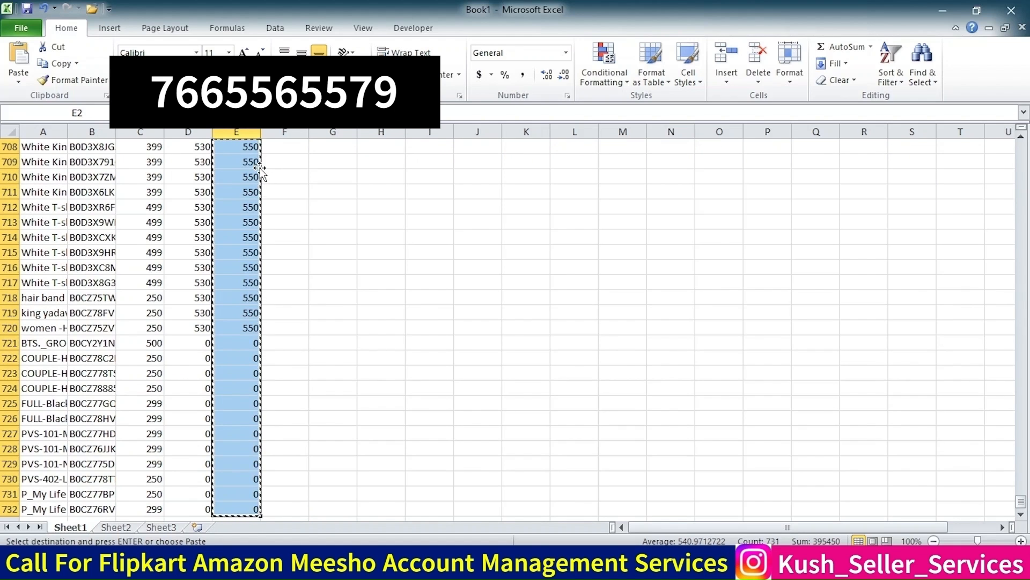
key("alt+Tab")
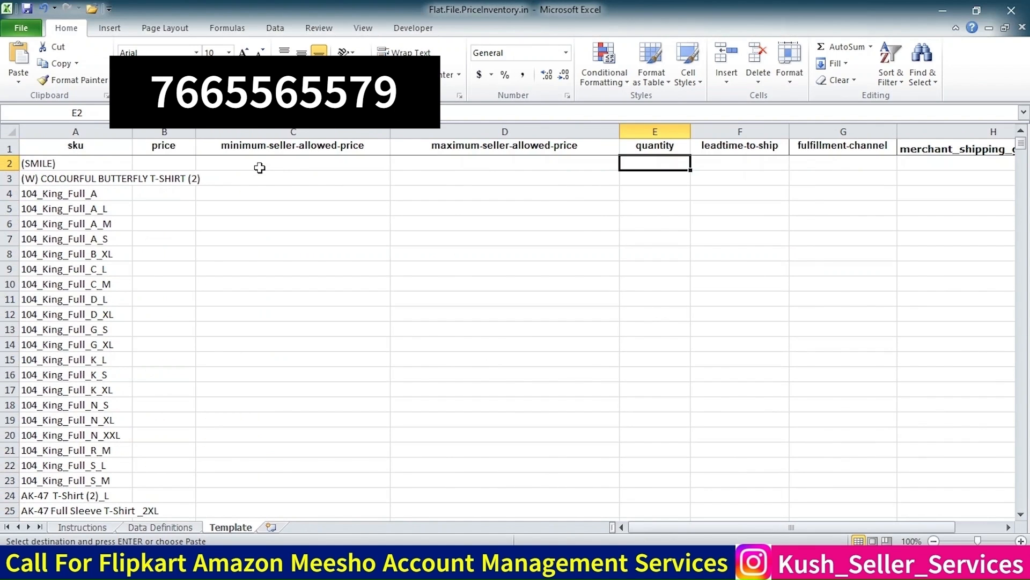
key("ctrl+v")
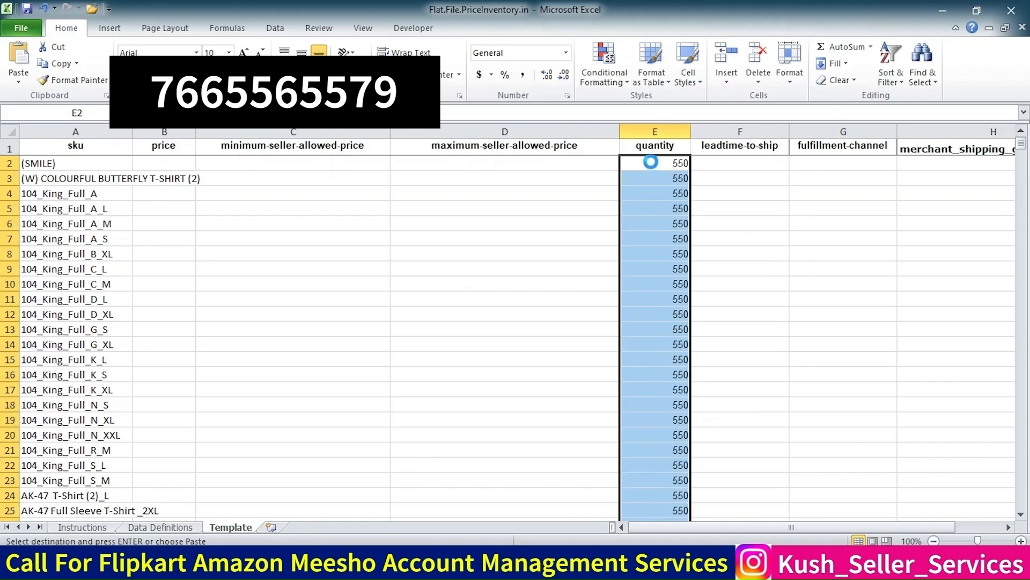
Copy the word default from the fulfillment-channel definition into G2 of the template and fill it down all rows
key("Right")
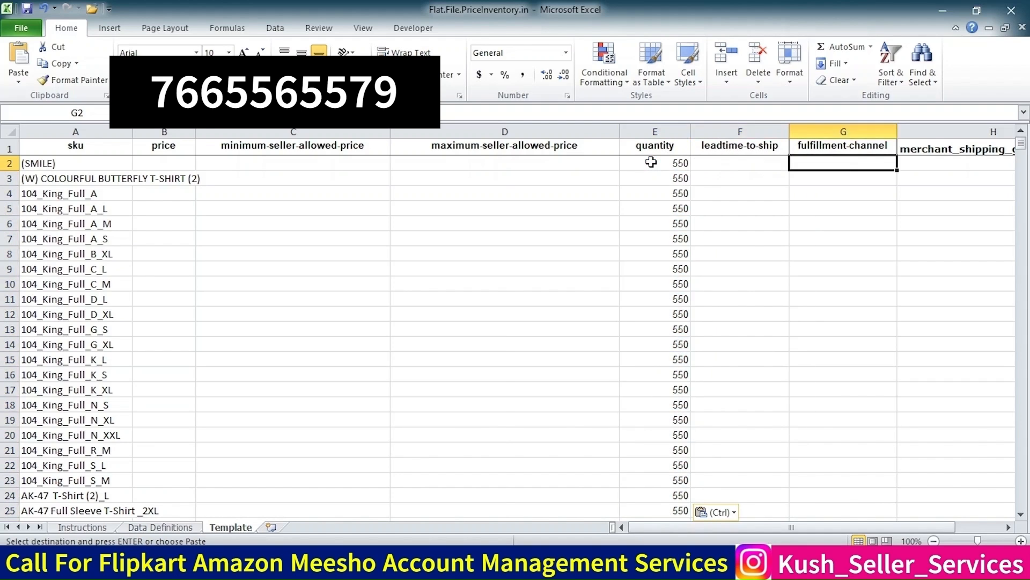
key("Right")
key("Right")
key("Left")
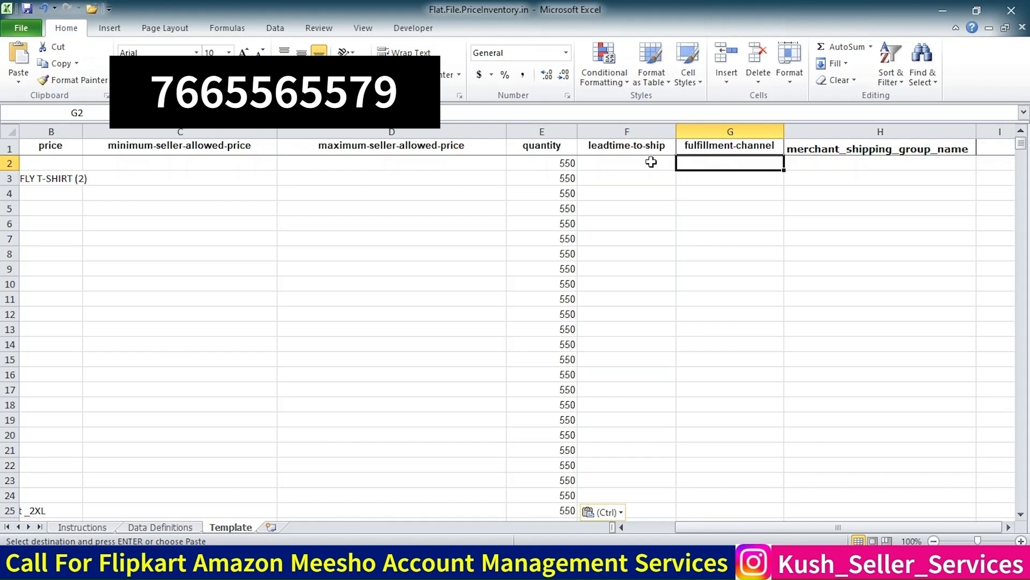
key("ctrl+Page_Up")
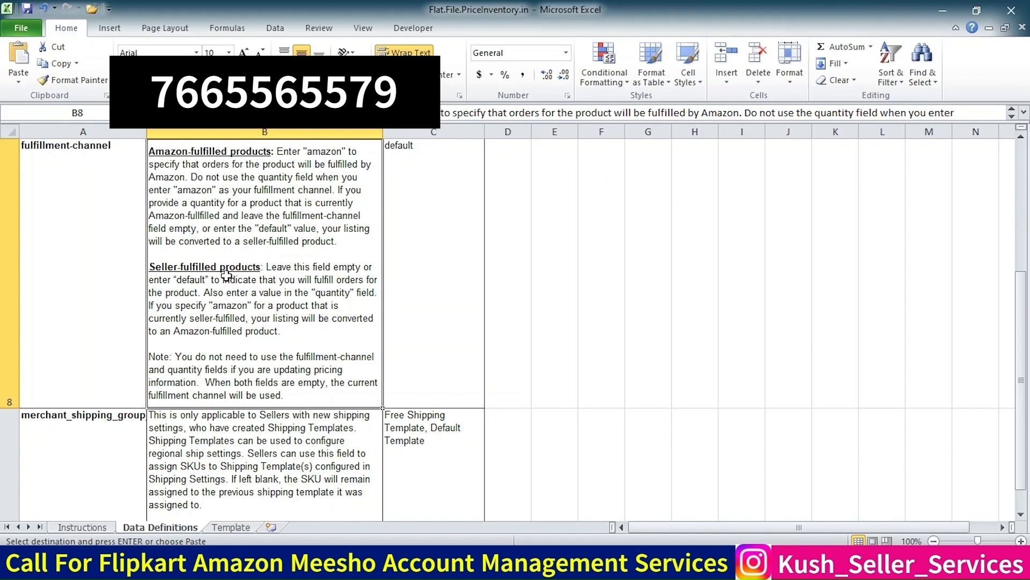
double_click(186, 282)
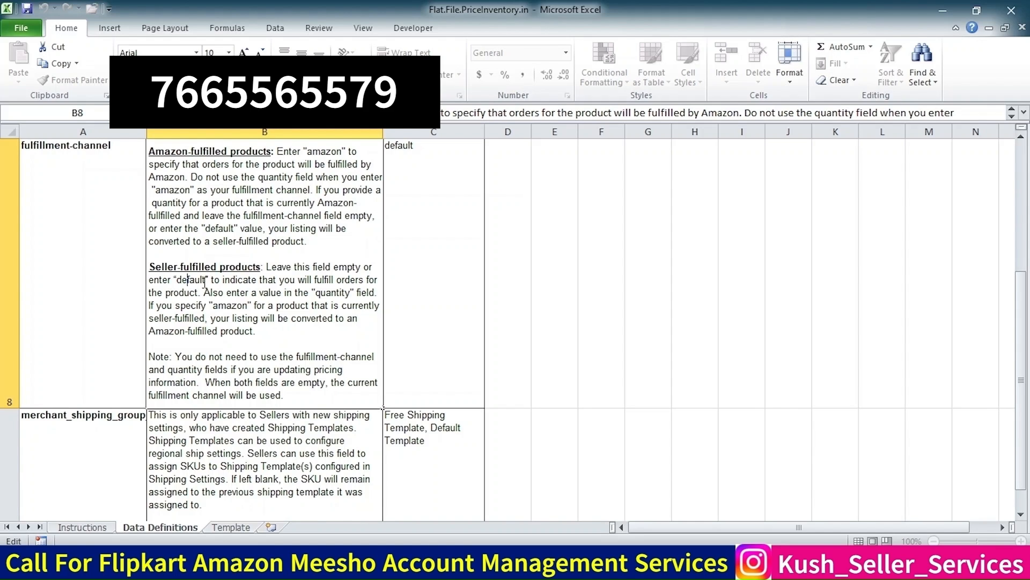
left_click(205, 282)
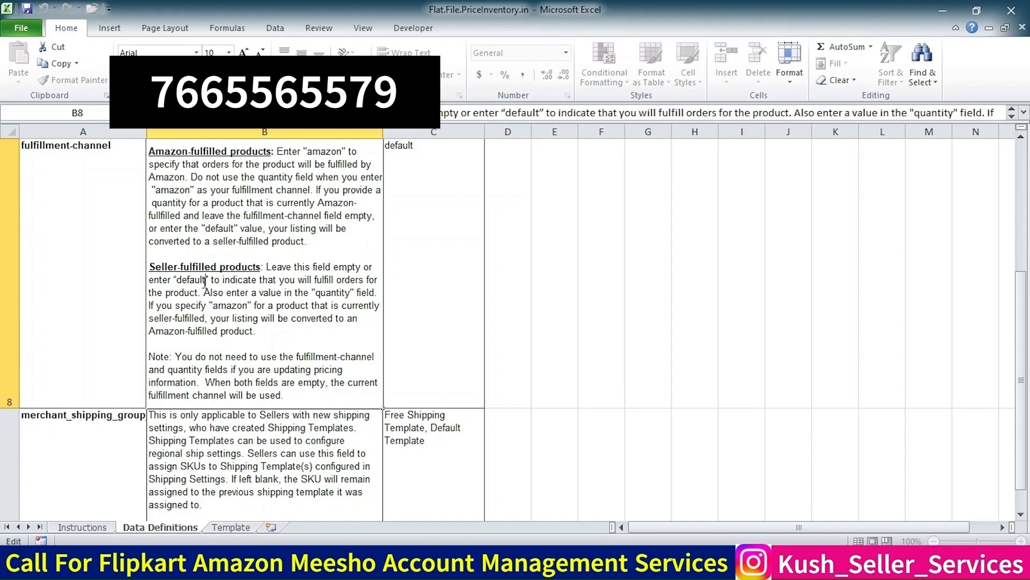
key("shift+Left")
key("shift+Left")
key("shift+Left")
key("shift+Left")
key("shift+Left")
key("shift+Left")
key("ctrl+c")
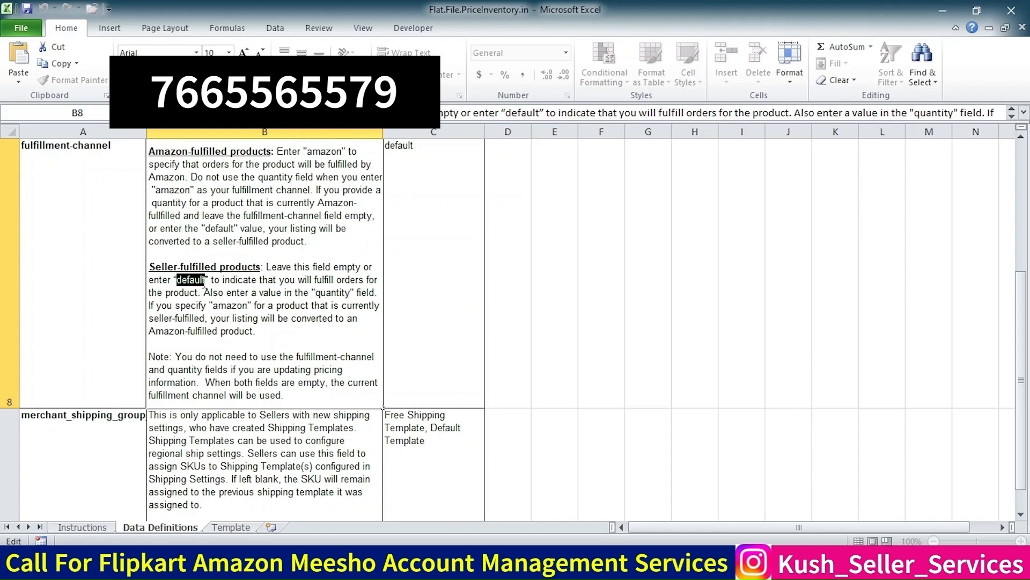
left_click(220, 528)
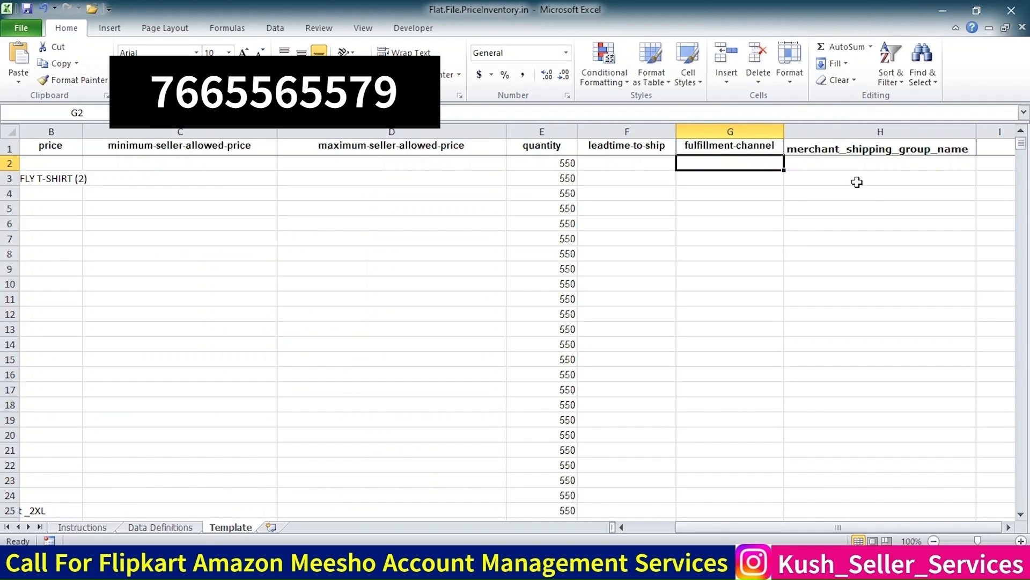
key("ctrl+v")
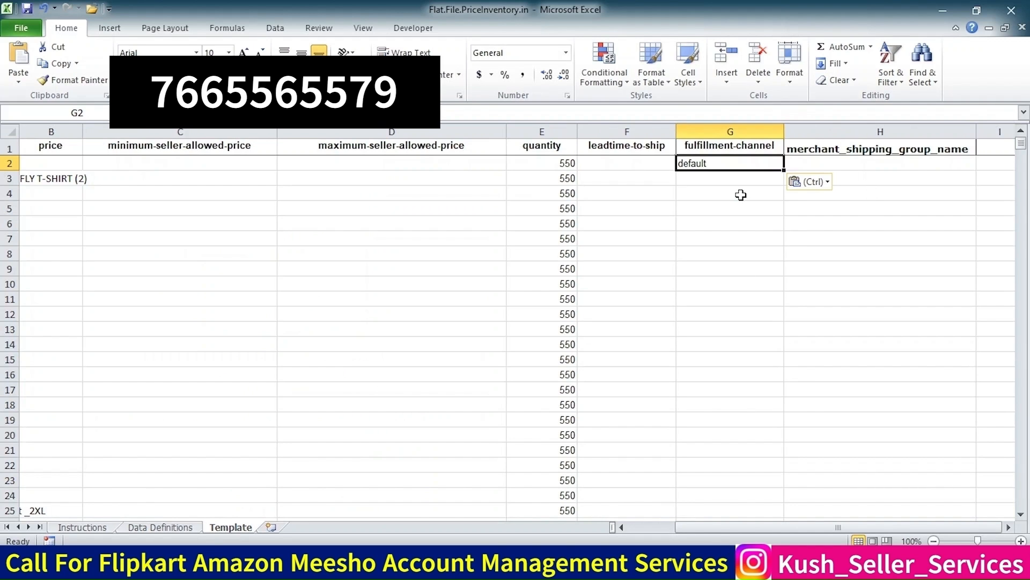
double_click(783, 171)
key("ctrl+Down")
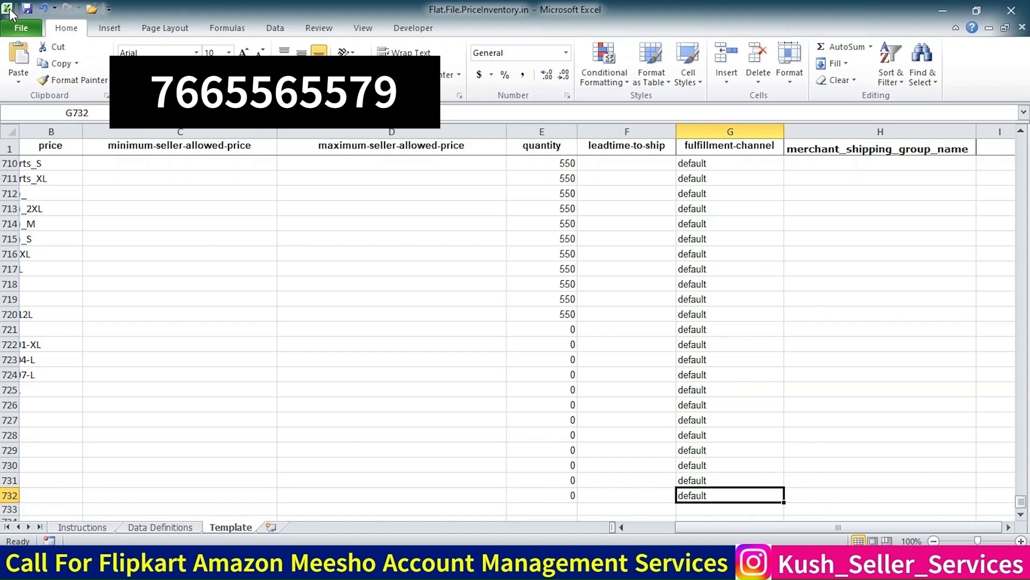
Save the template workbook as a Text (Tab delimited) file in Downloads, accepting the format prompts
left_click(21, 28)
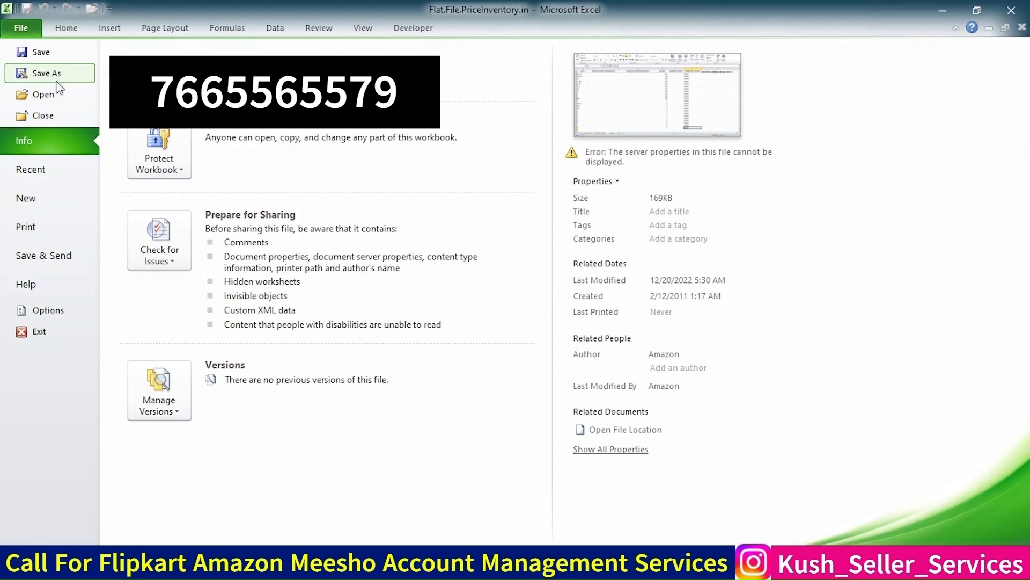
key("Escape")
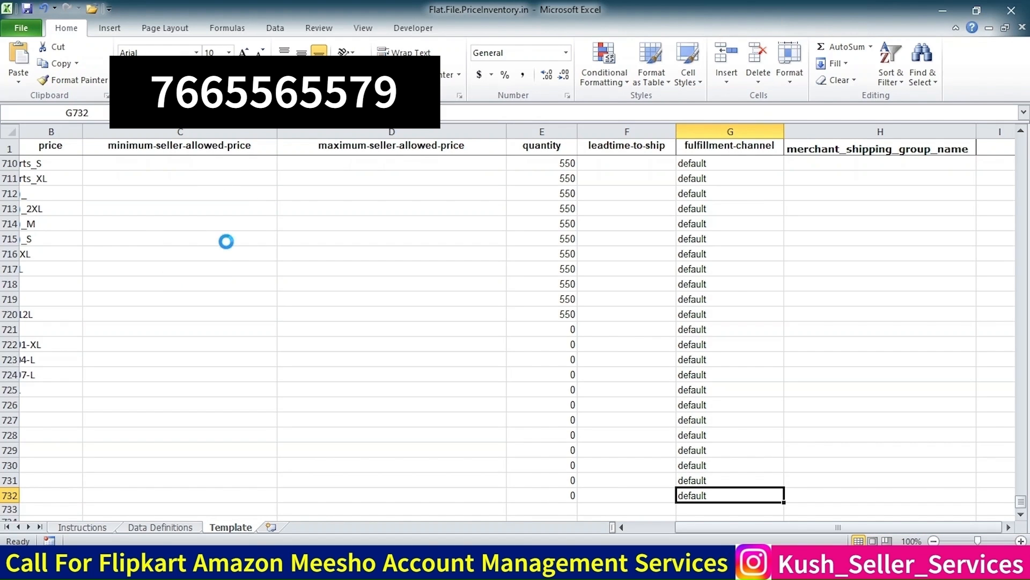
key("F12")
left_click(190, 278)
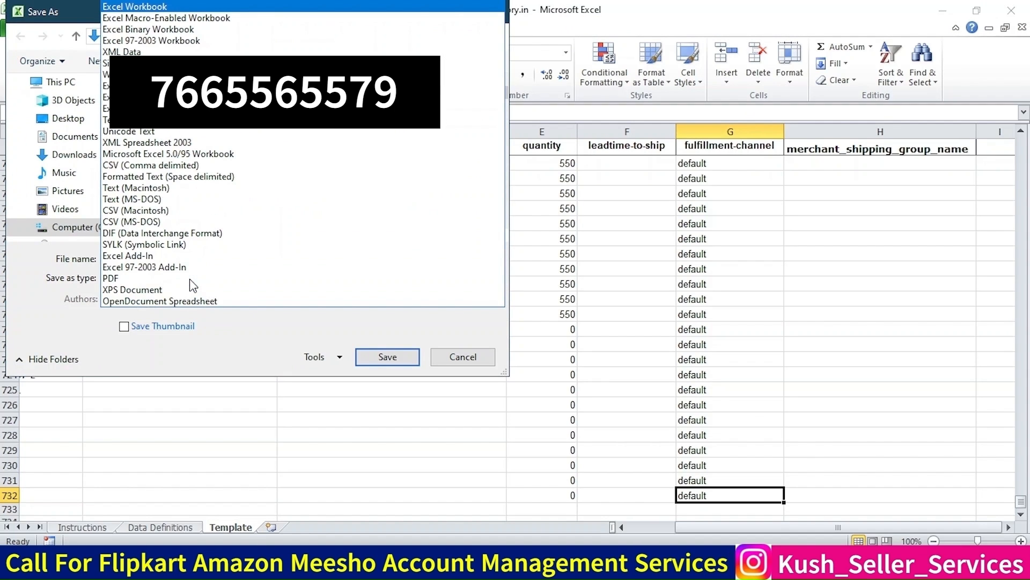
key("t")
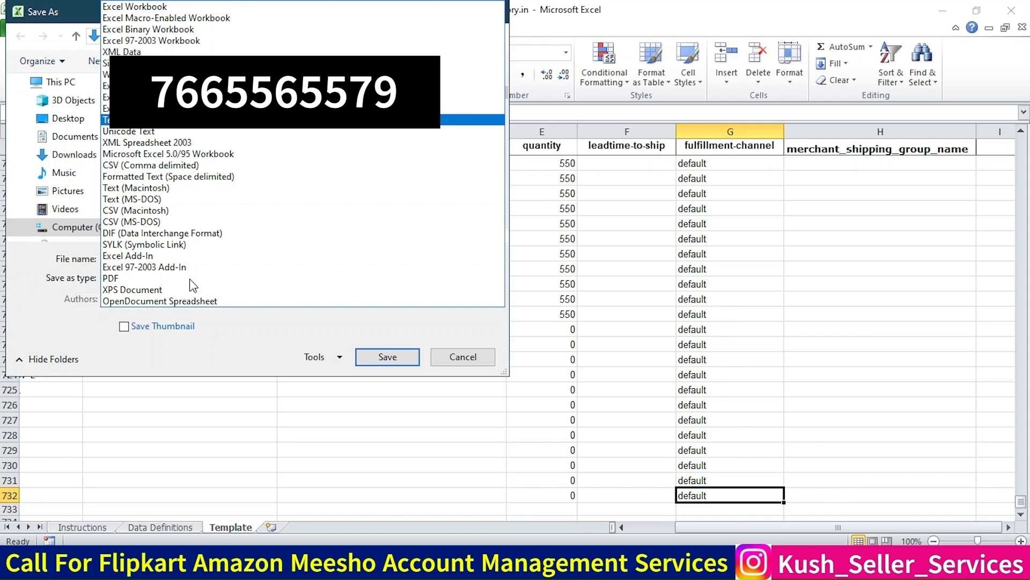
left_click(194, 120)
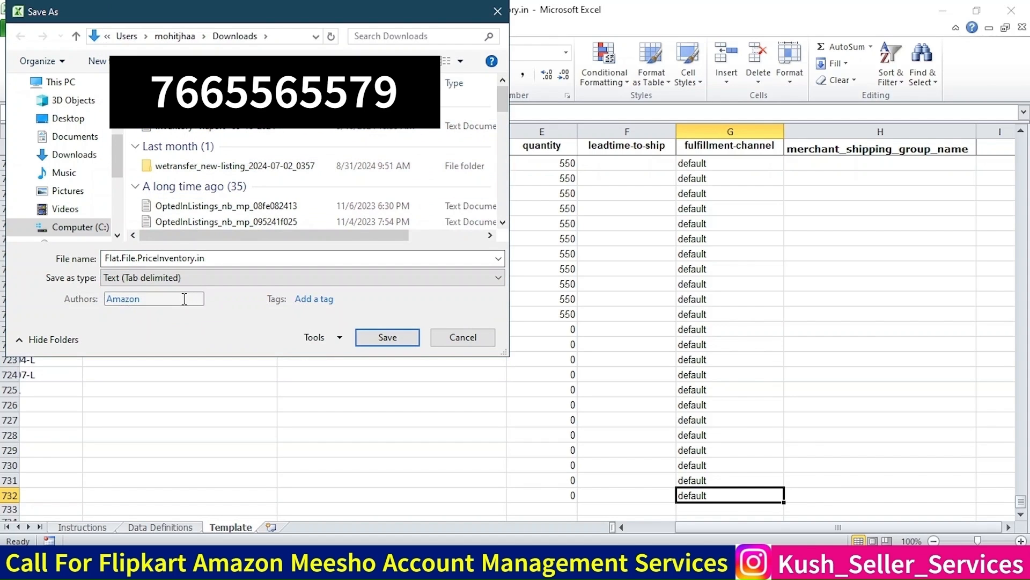
left_click(383, 337)
left_click(558, 287)
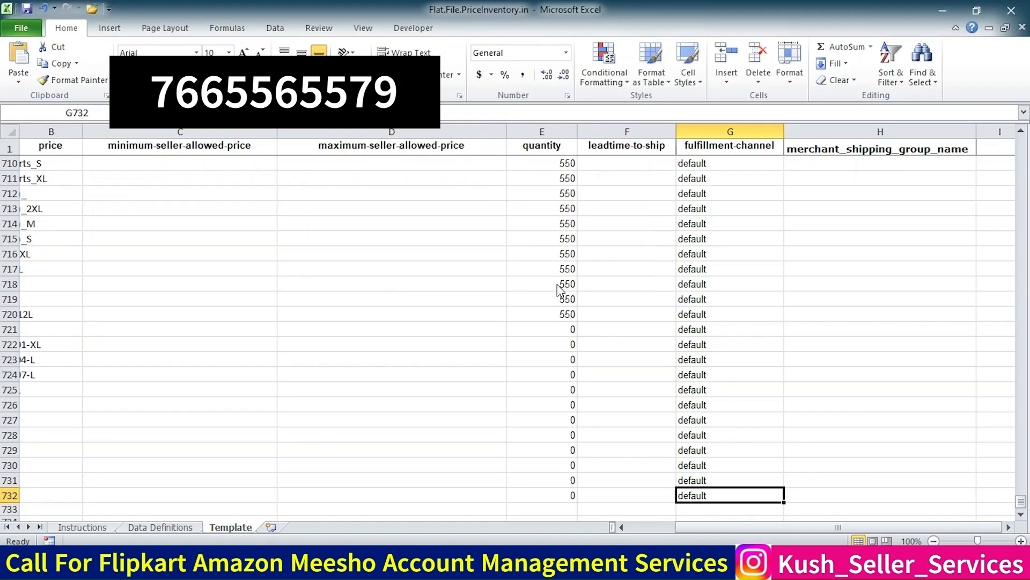
left_click(483, 330)
left_click(468, 336)
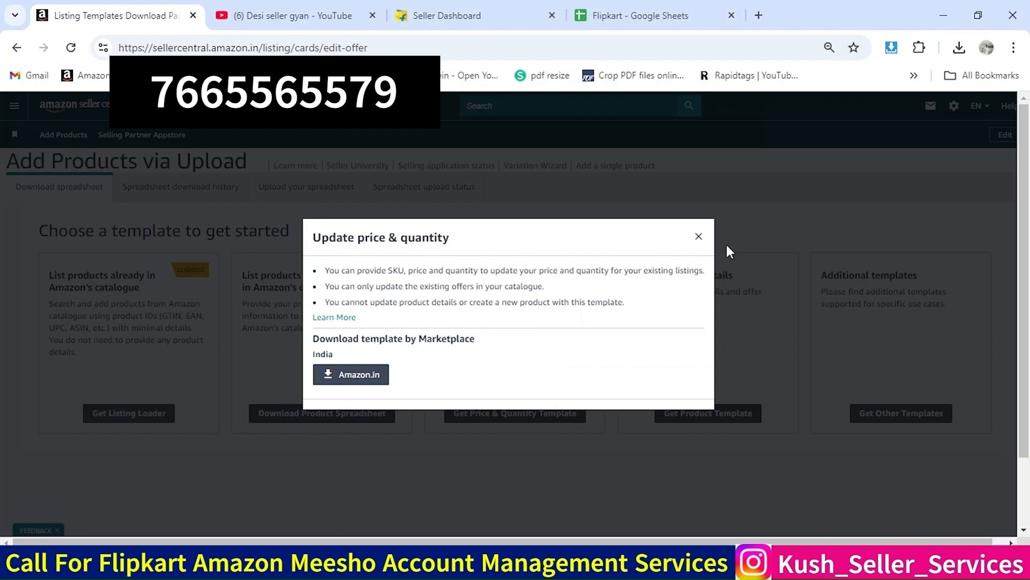
Upload the Flat.File.PriceInventory.in (1) text file on Seller Central's Upload your spreadsheet page and submit the products
left_click(700, 238)
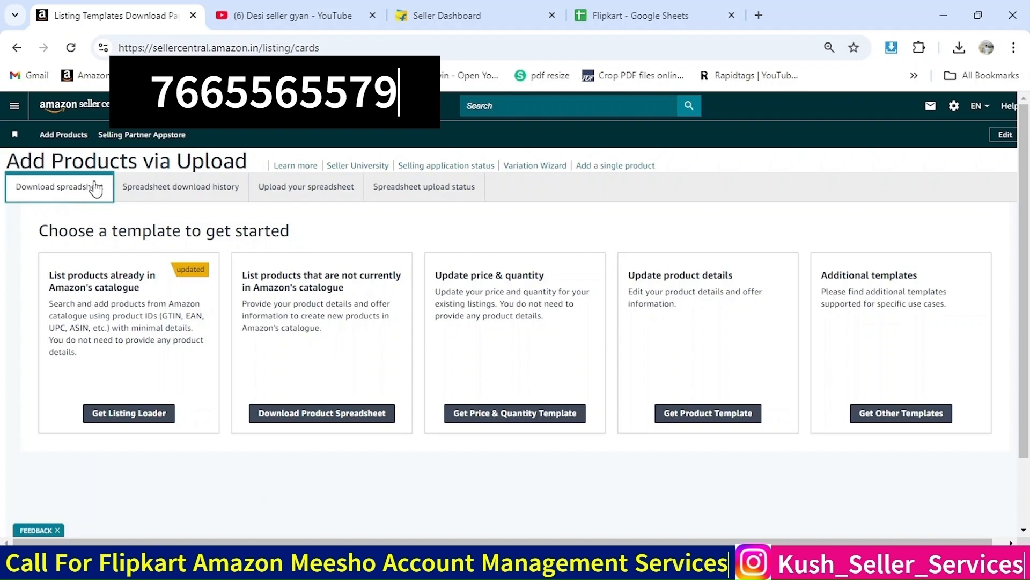
left_click(291, 191)
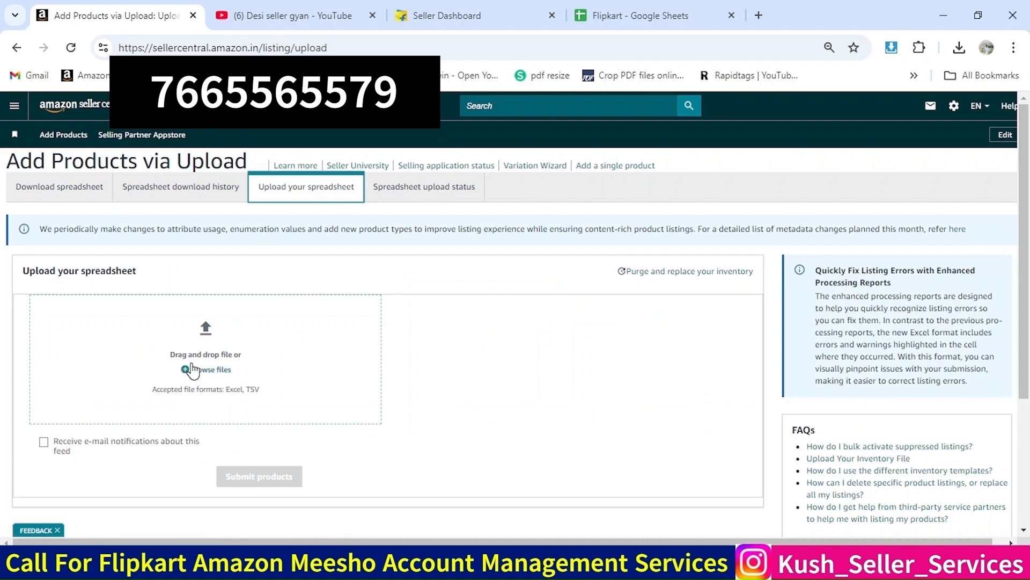
left_click(270, 311)
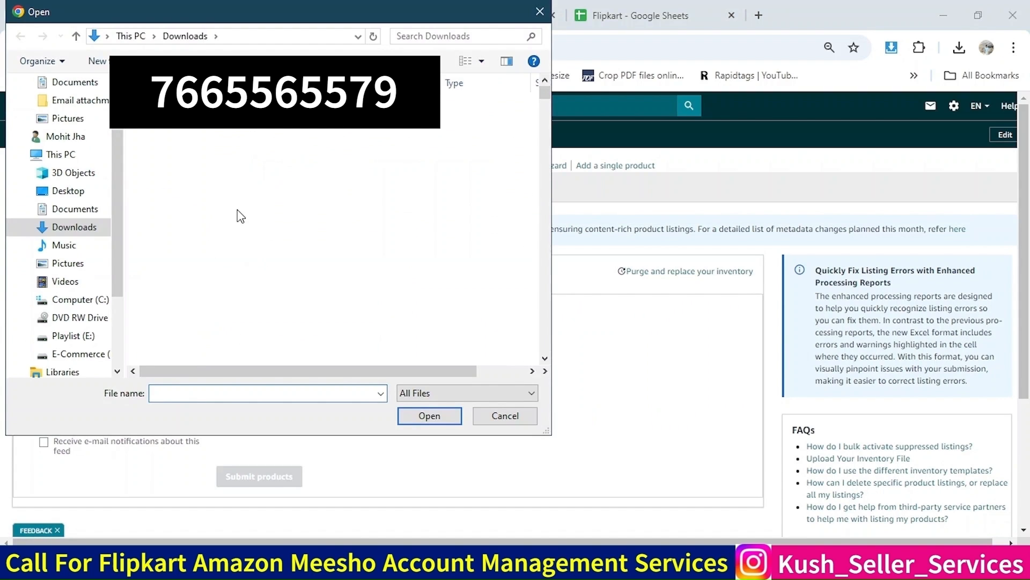
left_click(201, 130)
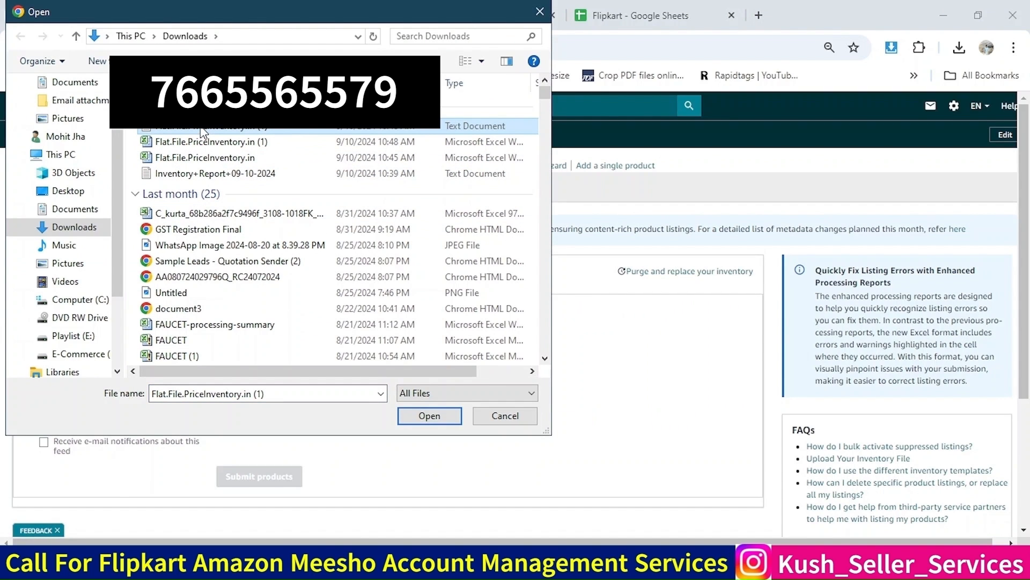
left_click(427, 415)
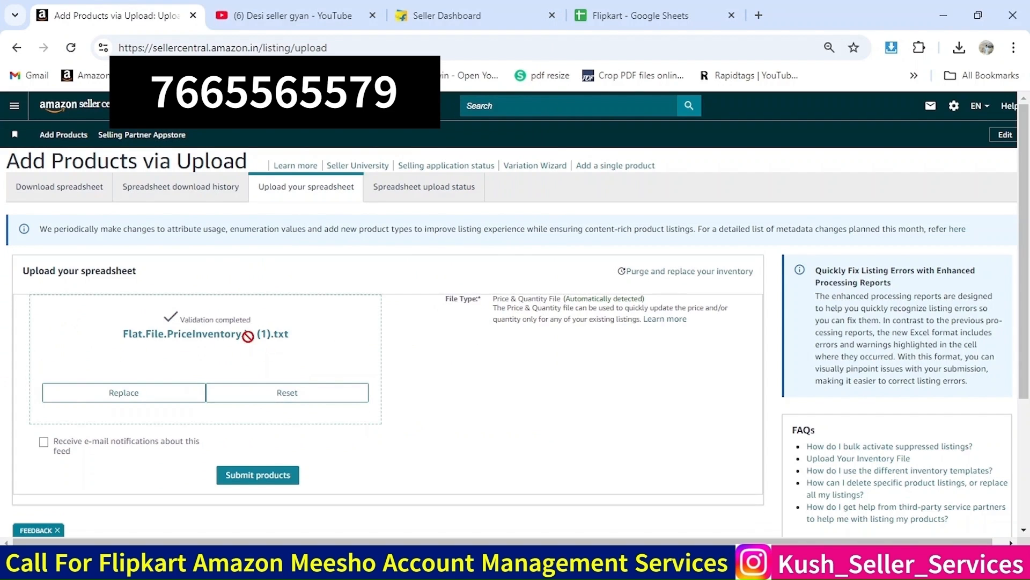
left_click(250, 475)
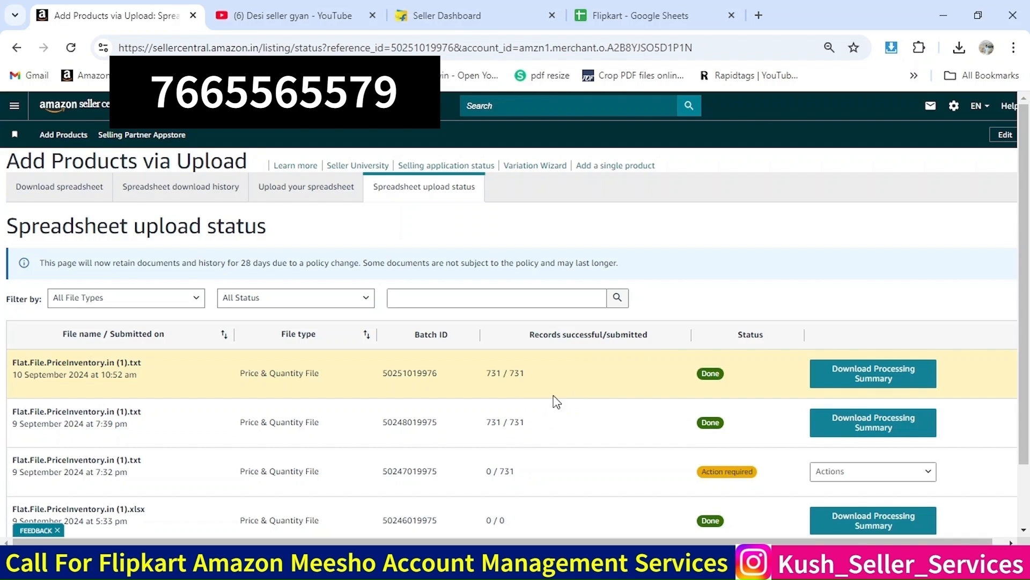
Open Manage All Inventory and expand a variation family to review the listings' available quantities
left_click(16, 115)
mouse_move(133, 175)
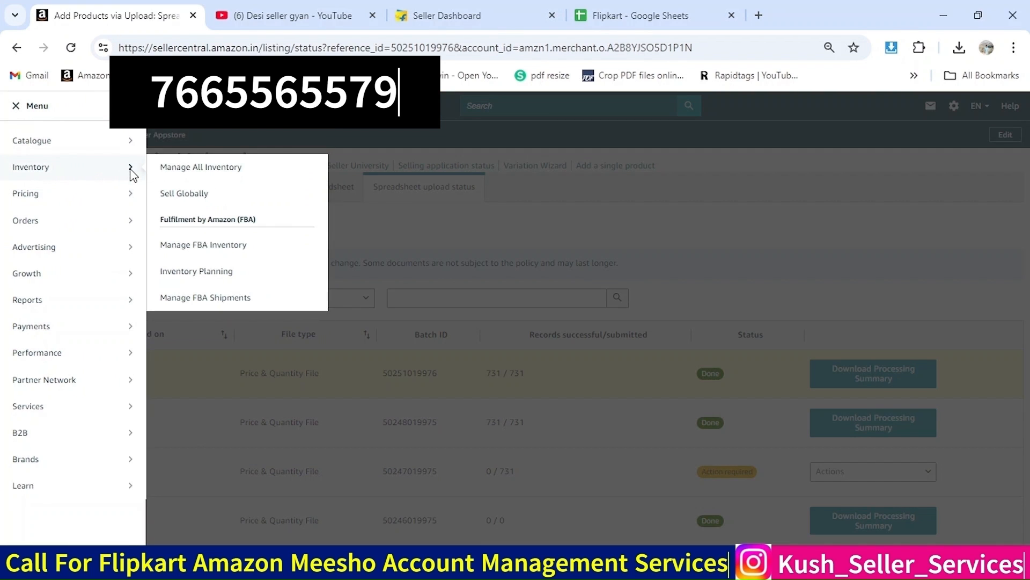
left_click(198, 178)
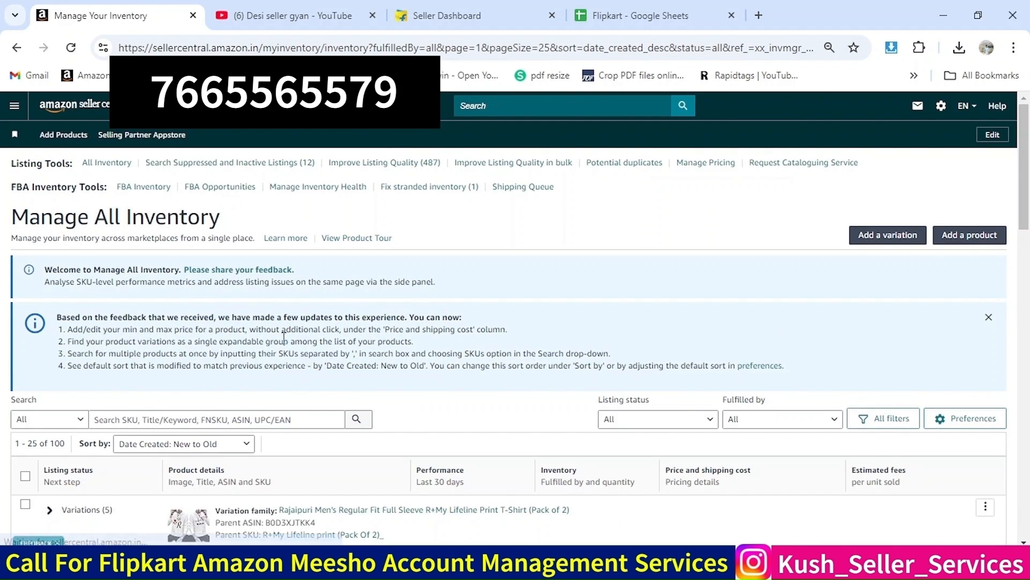
scroll(284, 340, "down", 2)
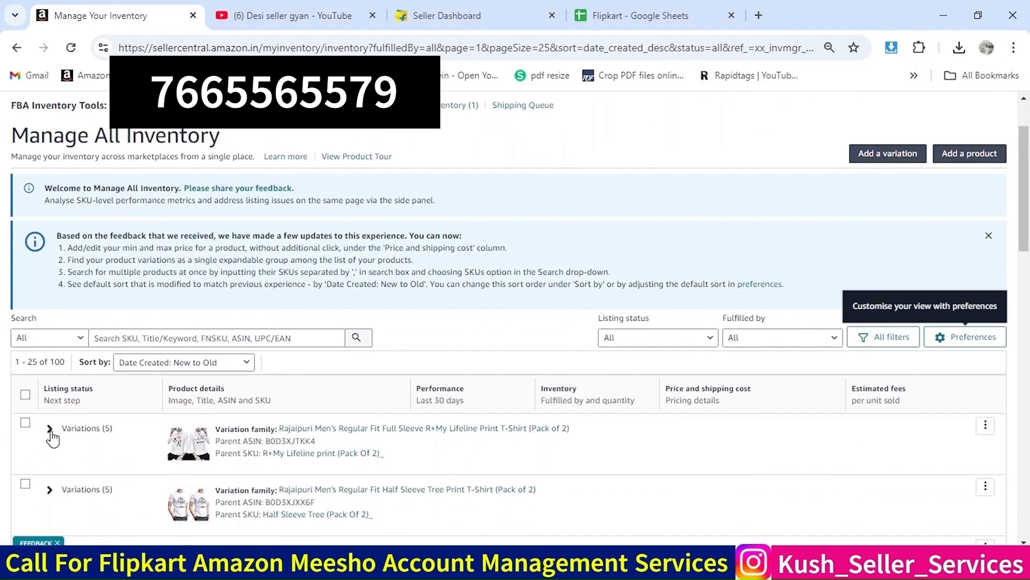
left_click(50, 432)
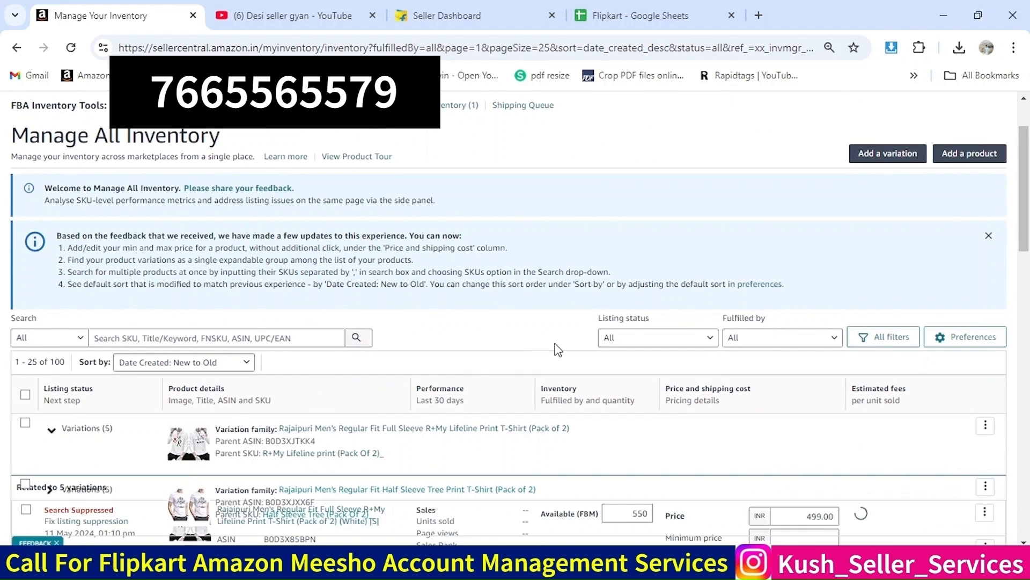
scroll(558, 349, "down", 1)
scroll(558, 349, "down", 1)
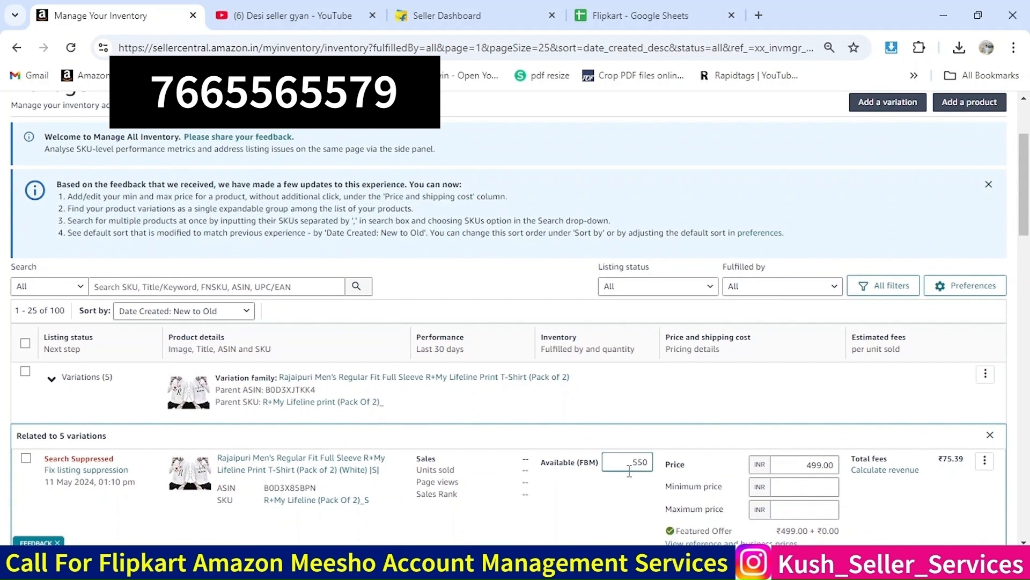
scroll(629, 470, "down", 3)
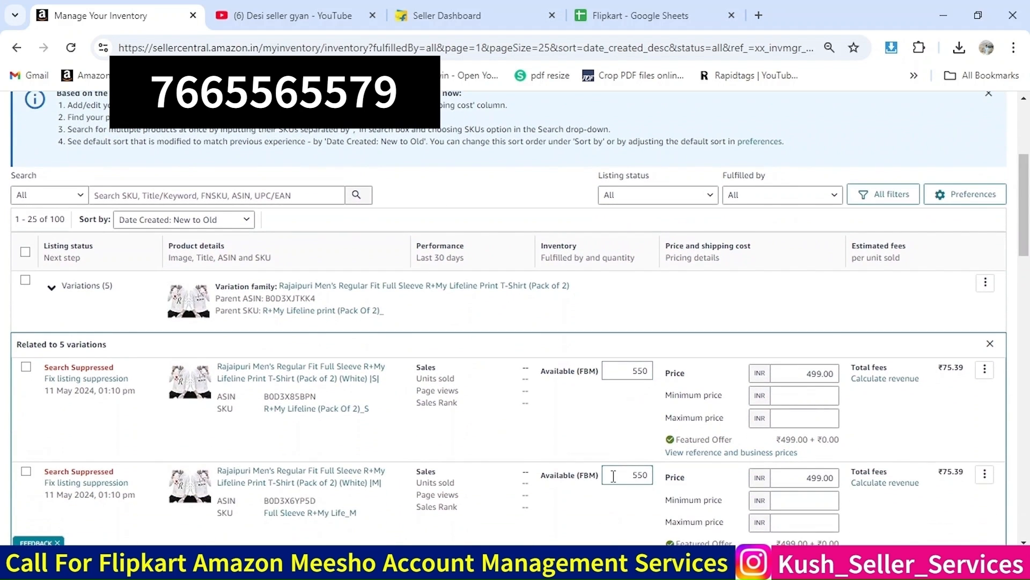
scroll(614, 476, "down", 3)
scroll(611, 401, "down", 6)
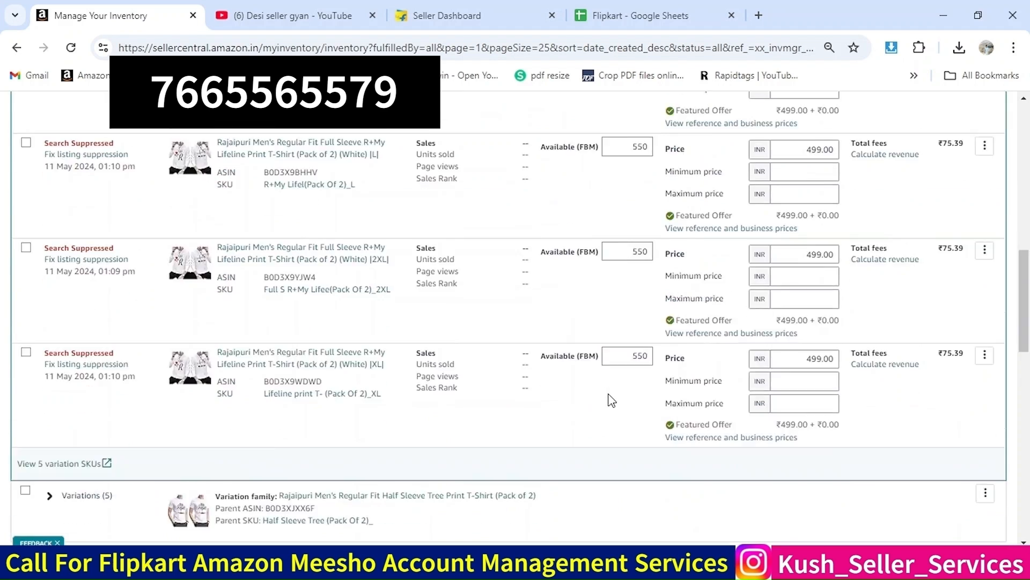
scroll(612, 400, "down", 20)
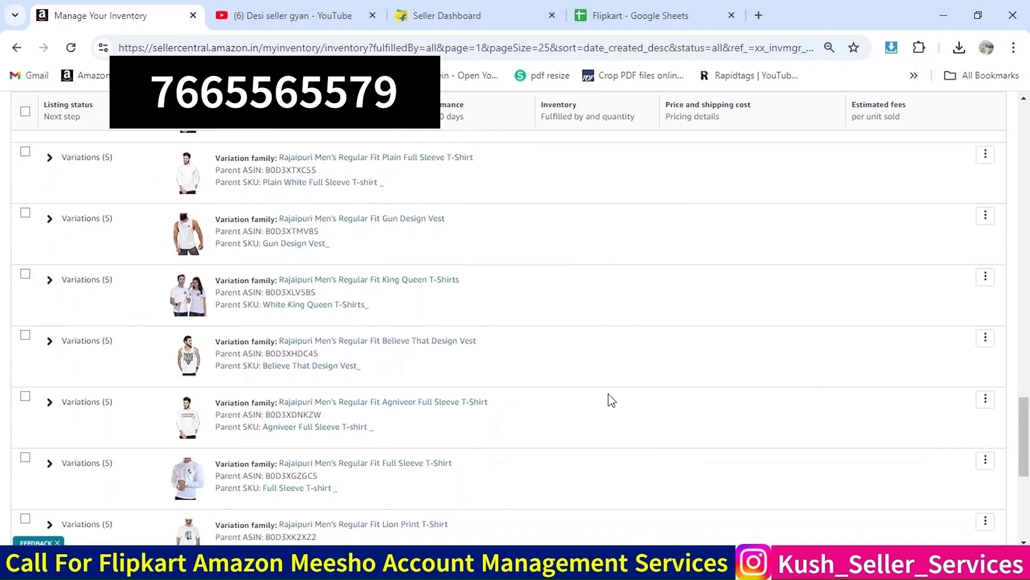
scroll(612, 400, "down", 10)
scroll(611, 400, "up", 20)
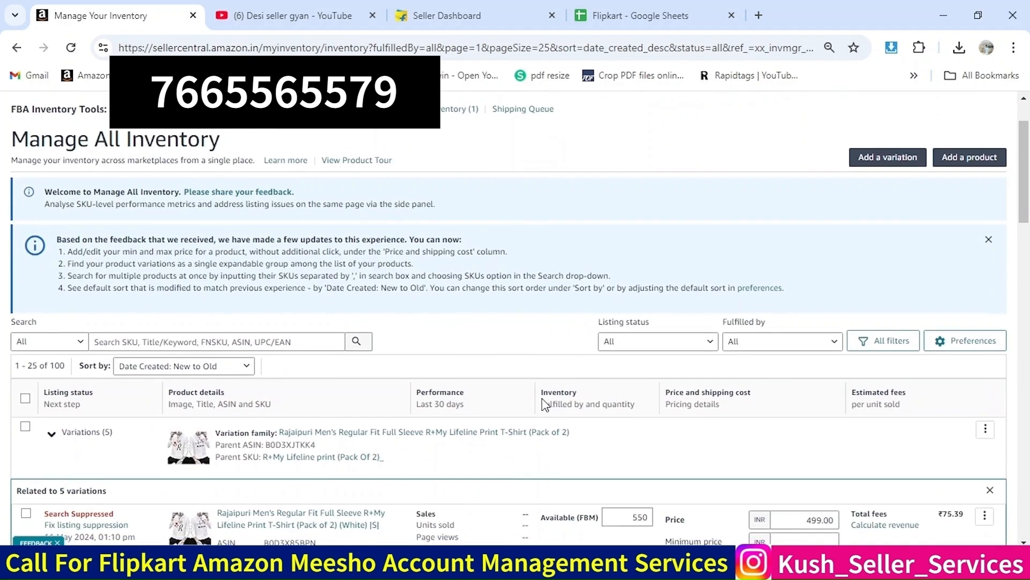